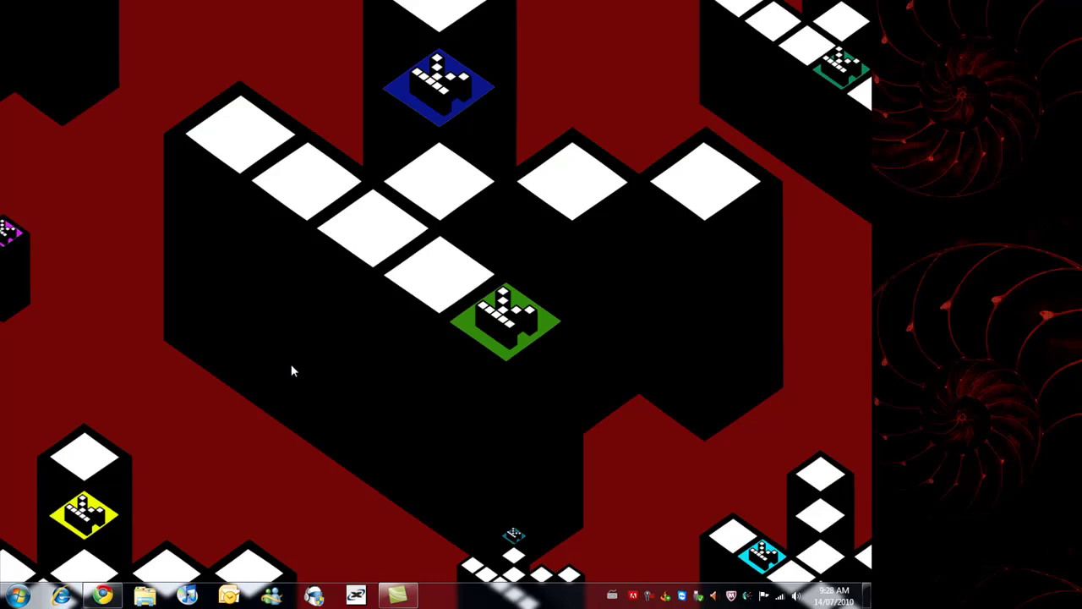
Search Google for 'uttorent' and open the 'Download - µTorrent' result.
{"action": "mouse_move", "coordinate": [102, 594]}
{"action": "left_click", "coordinate": [133, 483]}
{"action": "key", "text": "ctrl+Tab"}
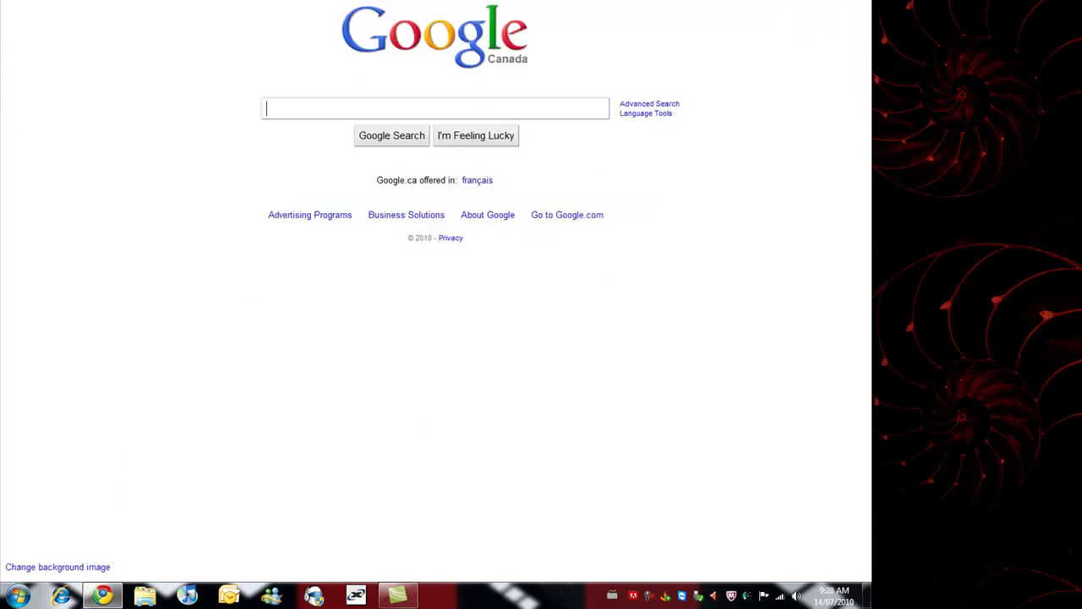
{"action": "left_click", "coordinate": [319, 111]}
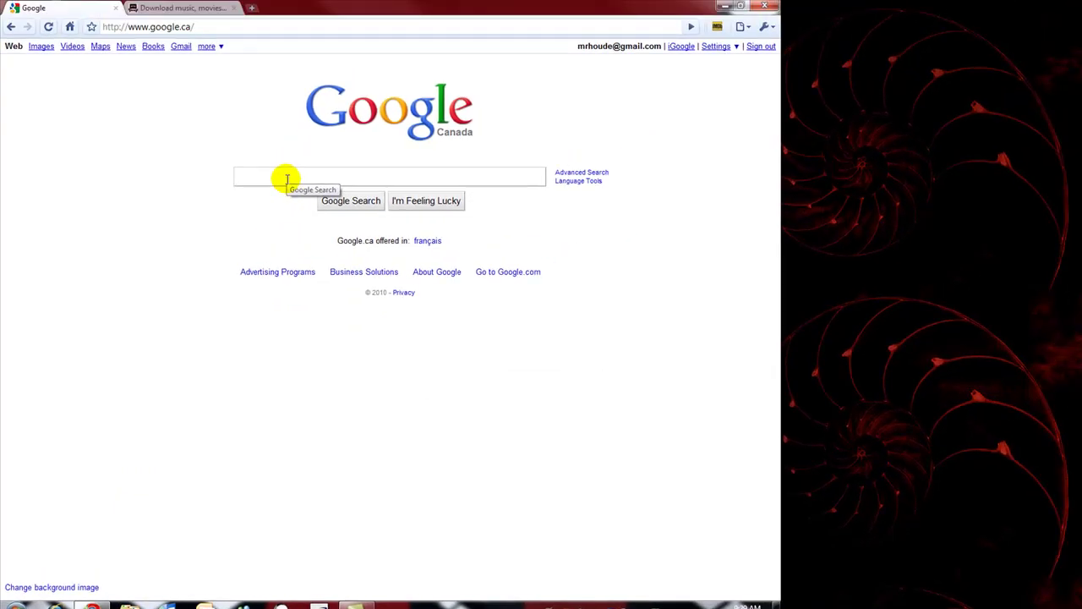
{"action": "type", "text": "uttorent"}
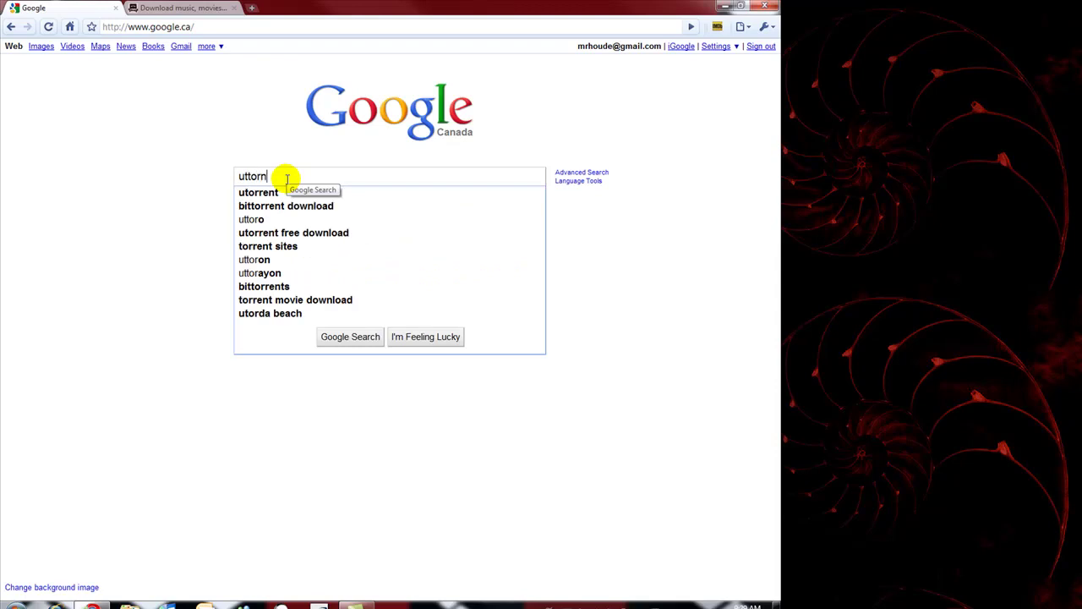
{"action": "key", "text": "Return"}
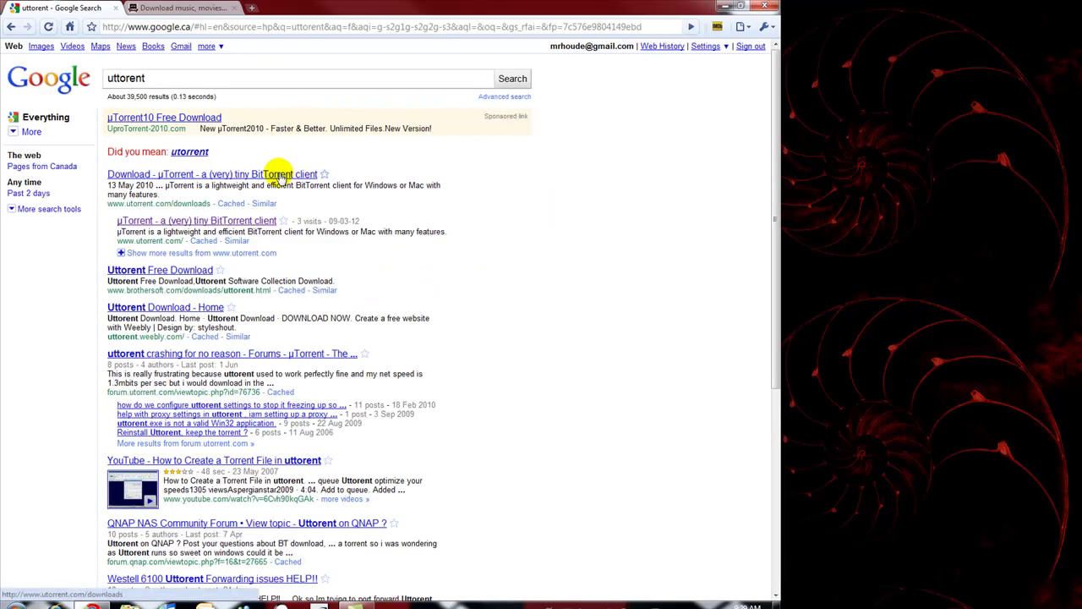
{"action": "left_click", "coordinate": [180, 177]}
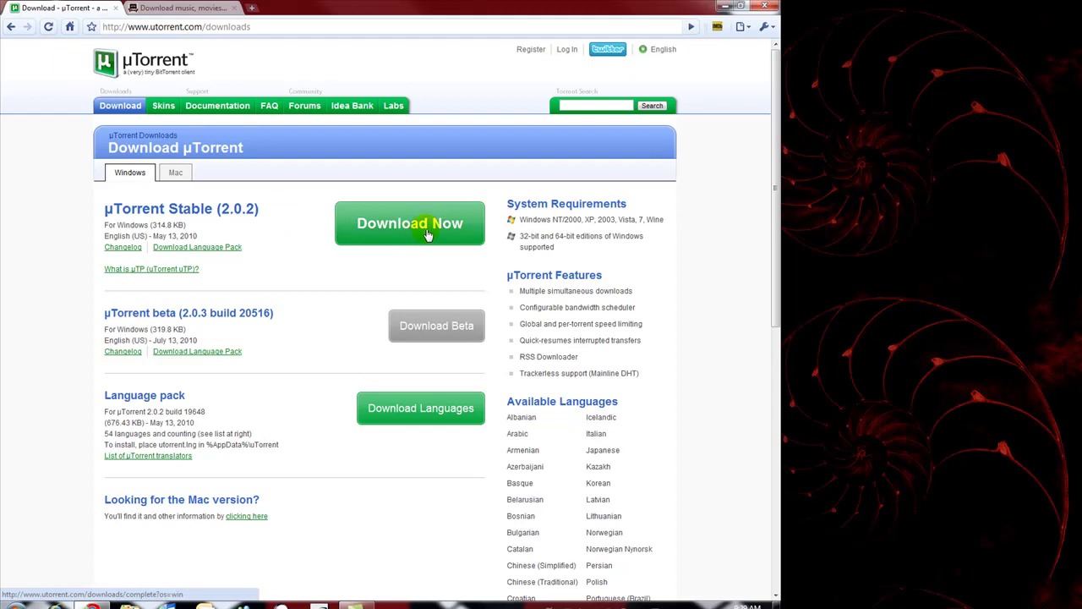
Download the stable µTorrent 2.0.2 installer, save utorrent.exe and run it past the security warning.
{"action": "left_click", "coordinate": [431, 228]}
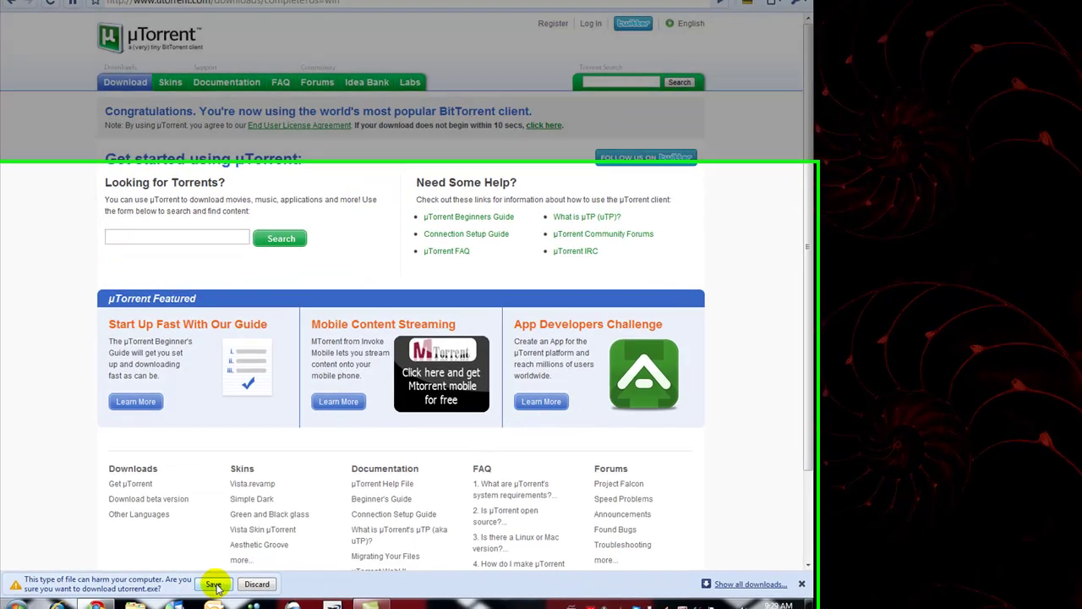
{"action": "left_click", "coordinate": [205, 587]}
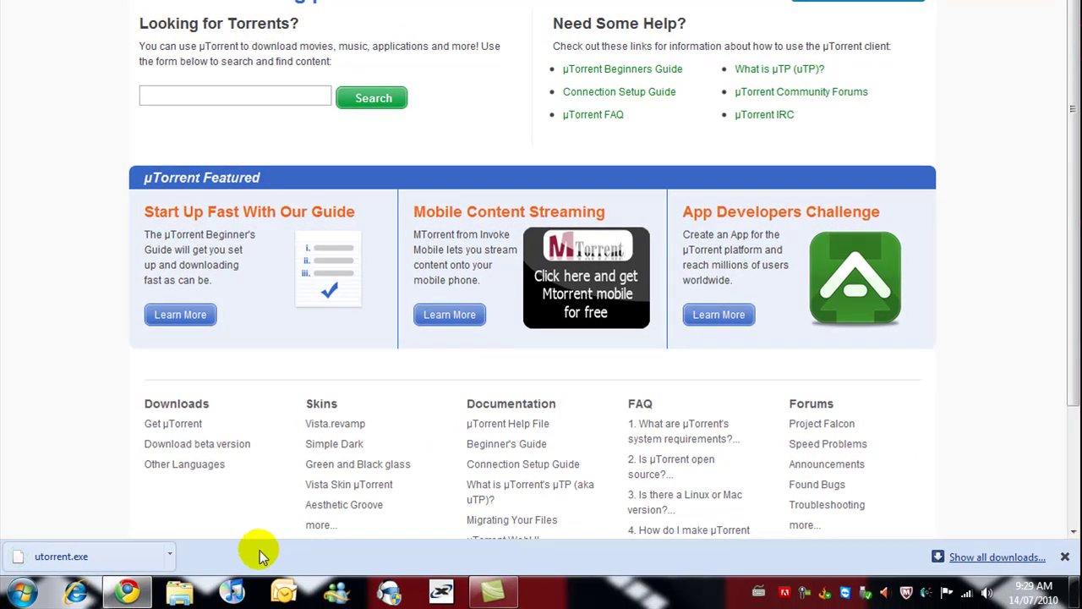
{"action": "left_click", "coordinate": [20, 556]}
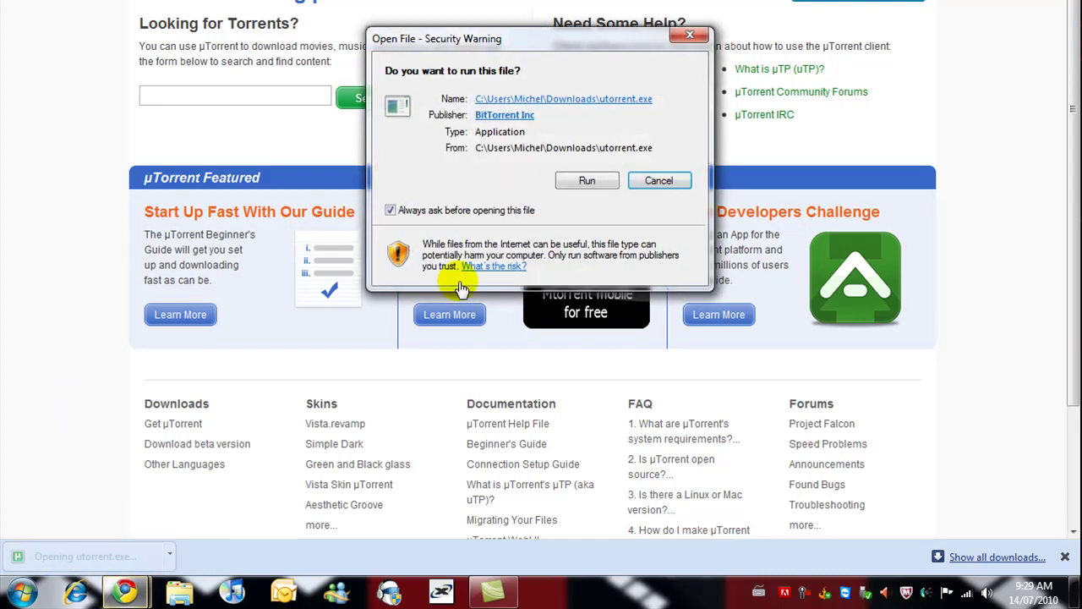
{"action": "left_click", "coordinate": [586, 180]}
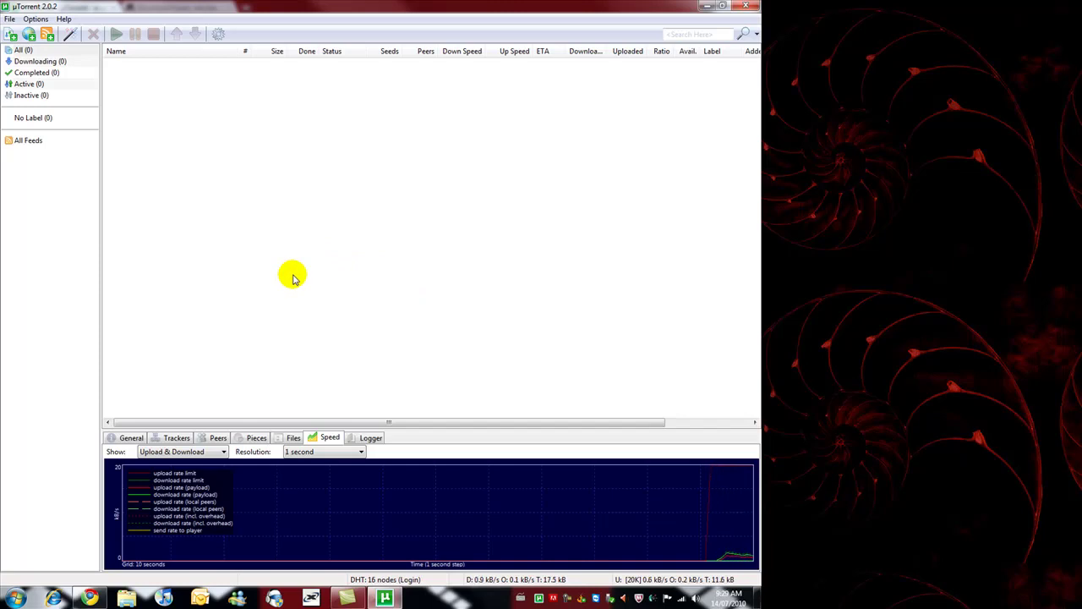
Run the Setup Guide with a 1 Mbit/s upload speed and save it.
{"action": "left_click", "coordinate": [36, 20]}
{"action": "mouse_move", "coordinate": [10, 21]}
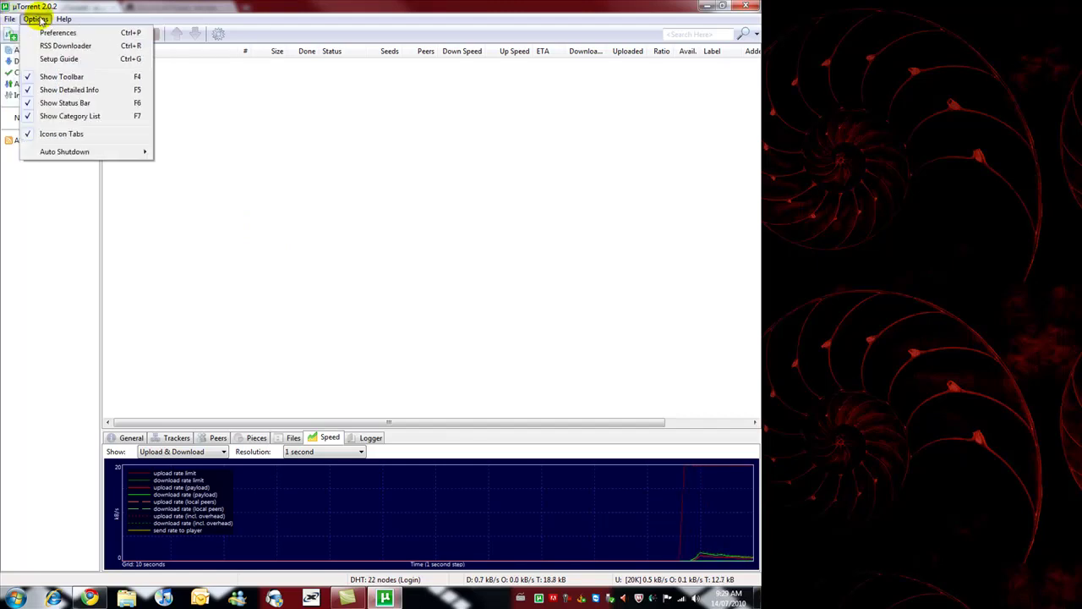
{"action": "left_click", "coordinate": [61, 59]}
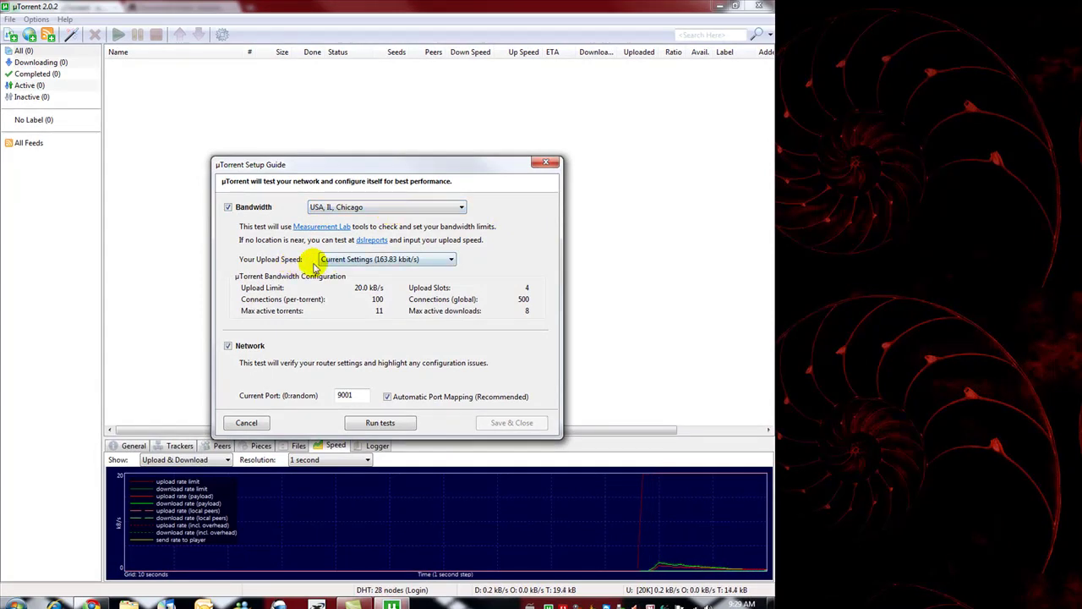
{"action": "left_click", "coordinate": [448, 262]}
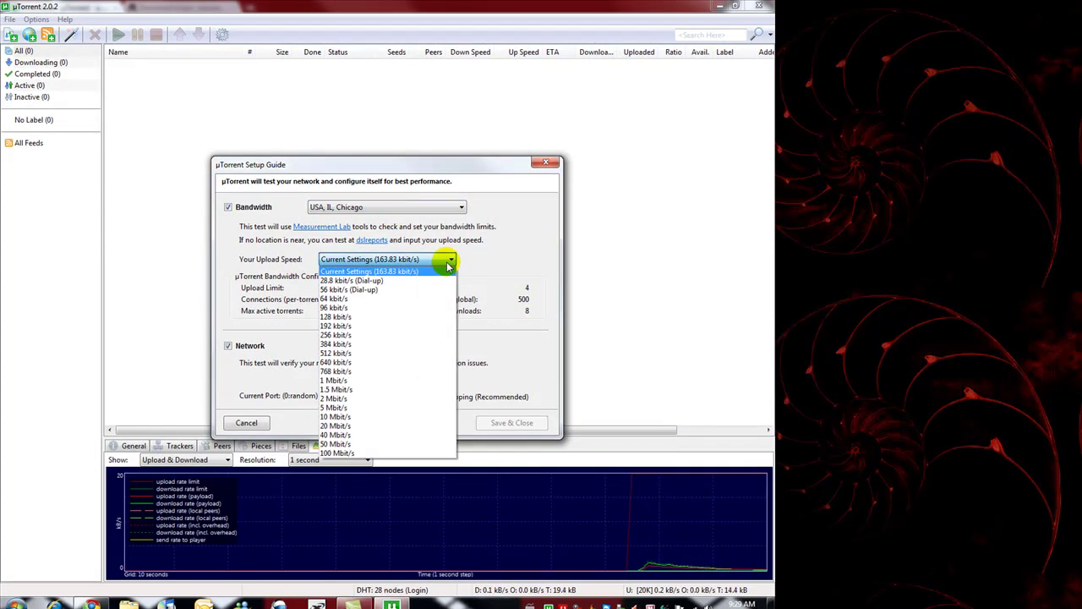
{"action": "left_click", "coordinate": [355, 381]}
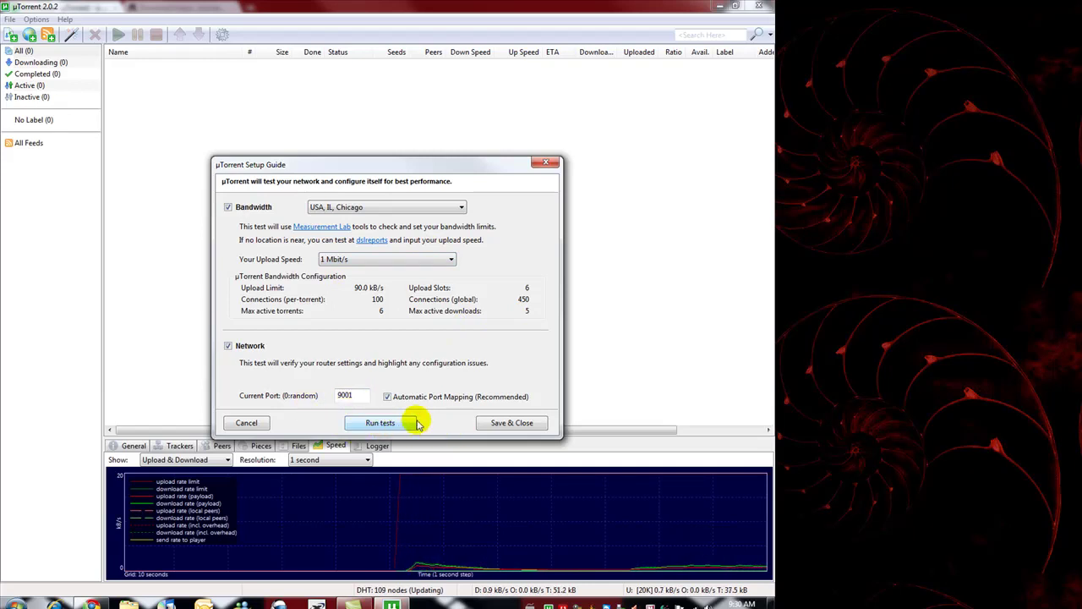
{"action": "left_click", "coordinate": [511, 422]}
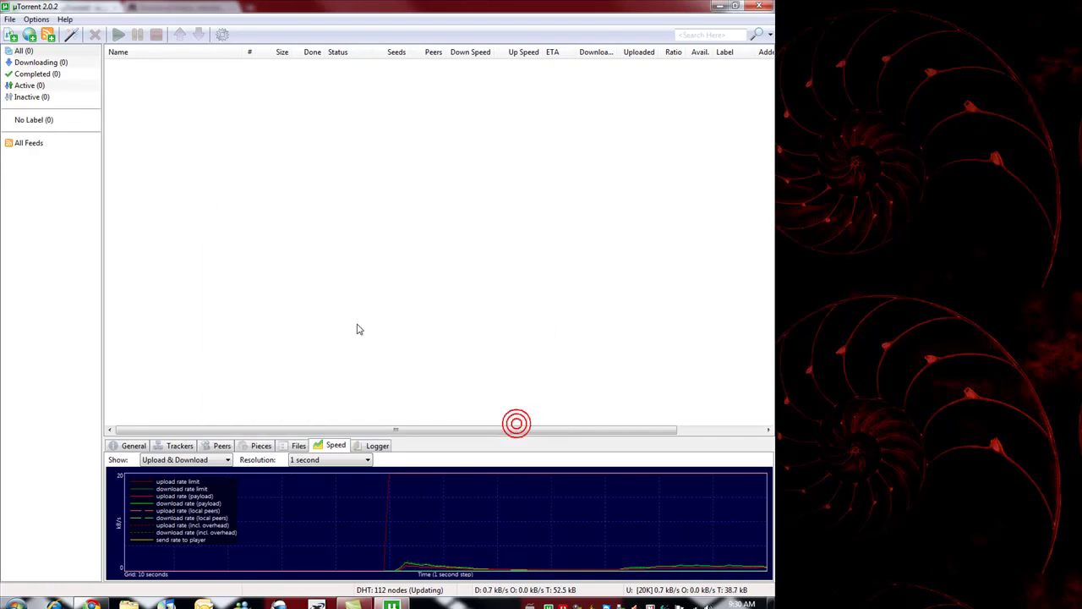
Set the maximum upload rate to 20 kB/s in the Bandwidth preferences.
{"action": "left_click", "coordinate": [35, 18]}
{"action": "left_click", "coordinate": [58, 33]}
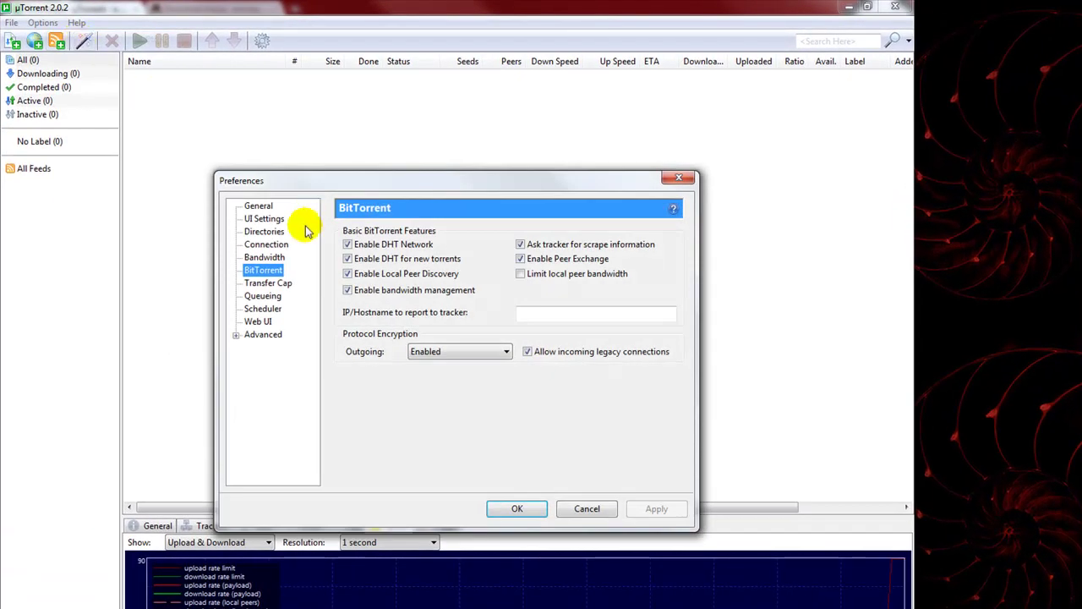
{"action": "left_click", "coordinate": [262, 205]}
{"action": "left_click", "coordinate": [269, 218]}
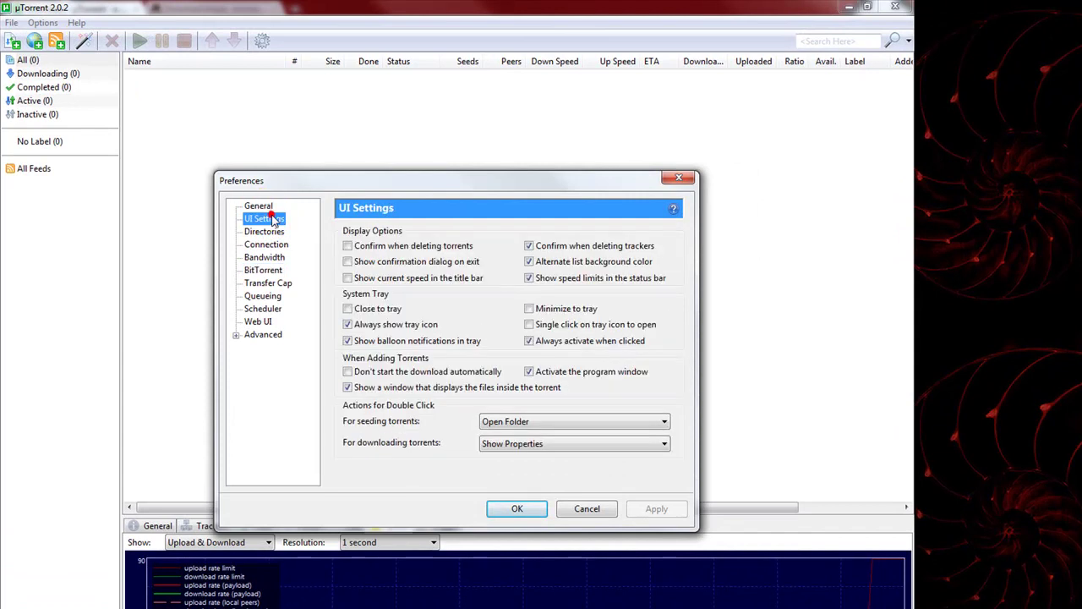
{"action": "left_click", "coordinate": [264, 257]}
{"action": "left_click_drag", "start_coordinate": [664, 245], "coordinate": [627, 254]}
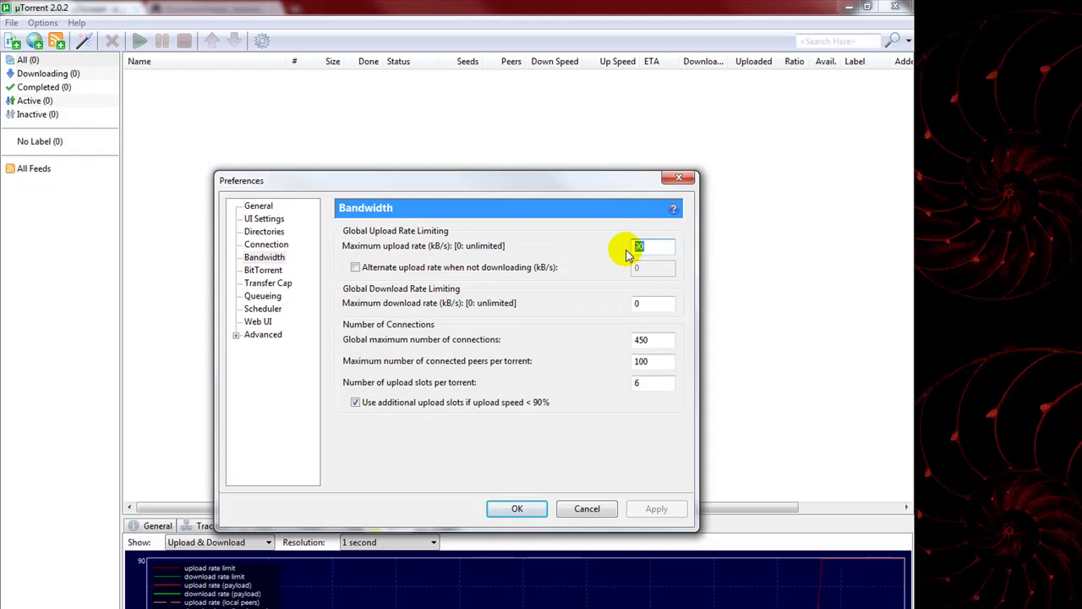
{"action": "type", "text": "20"}
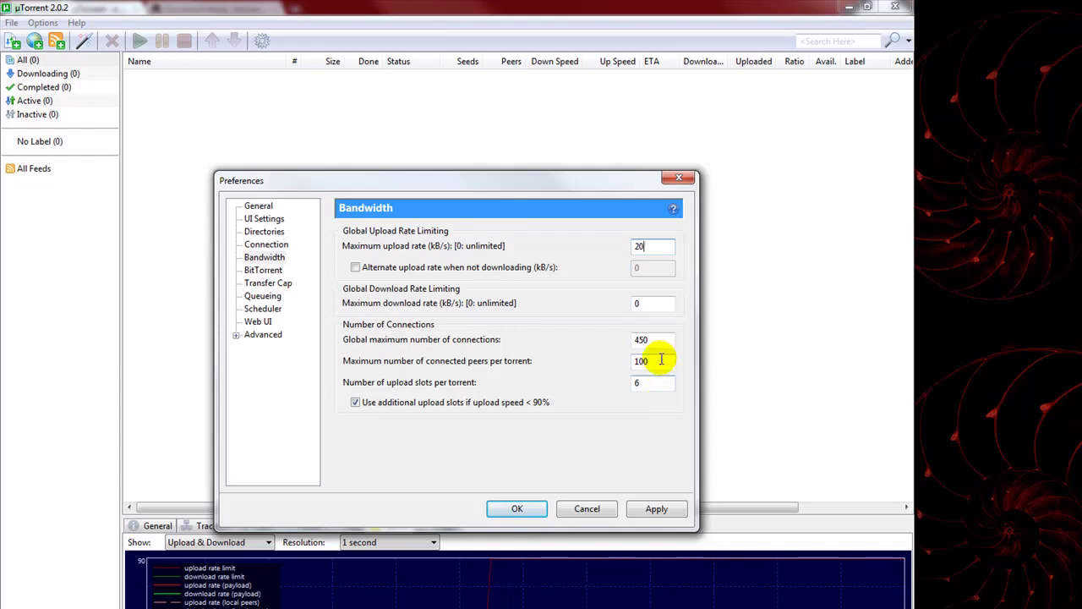
Review global maximum connections and upload slots per torrent, then view the BitTorrent preferences.
{"action": "left_click", "coordinate": [658, 340]}
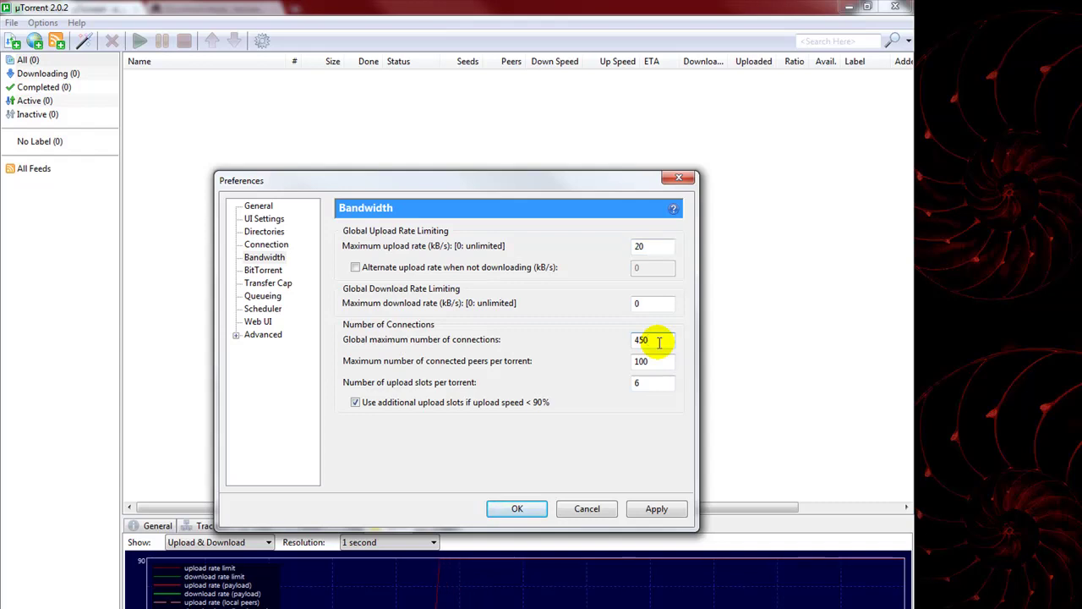
{"action": "left_click", "coordinate": [650, 382]}
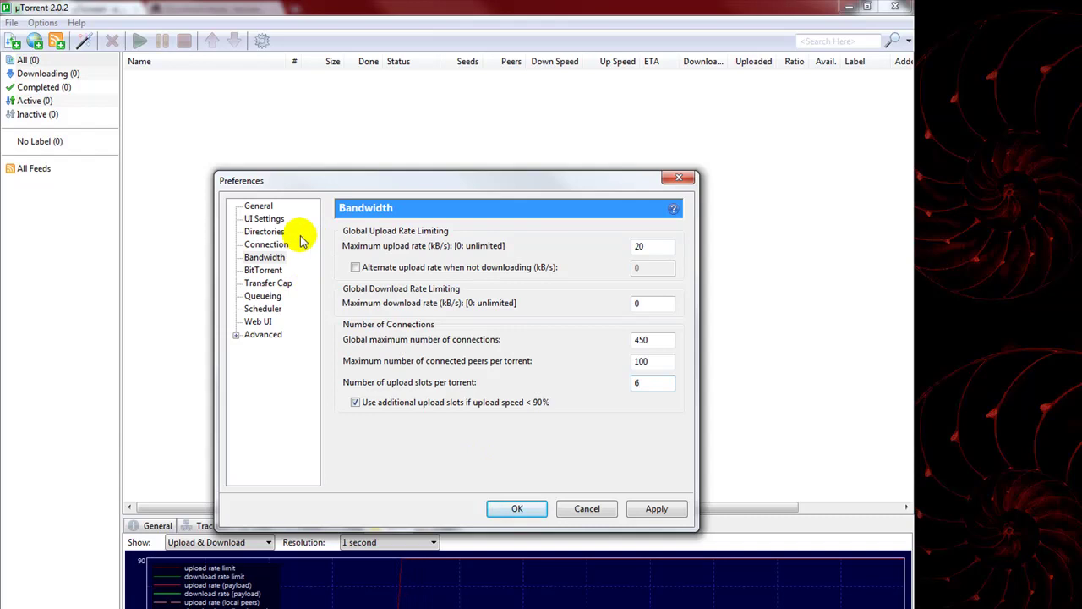
{"action": "left_click", "coordinate": [263, 271]}
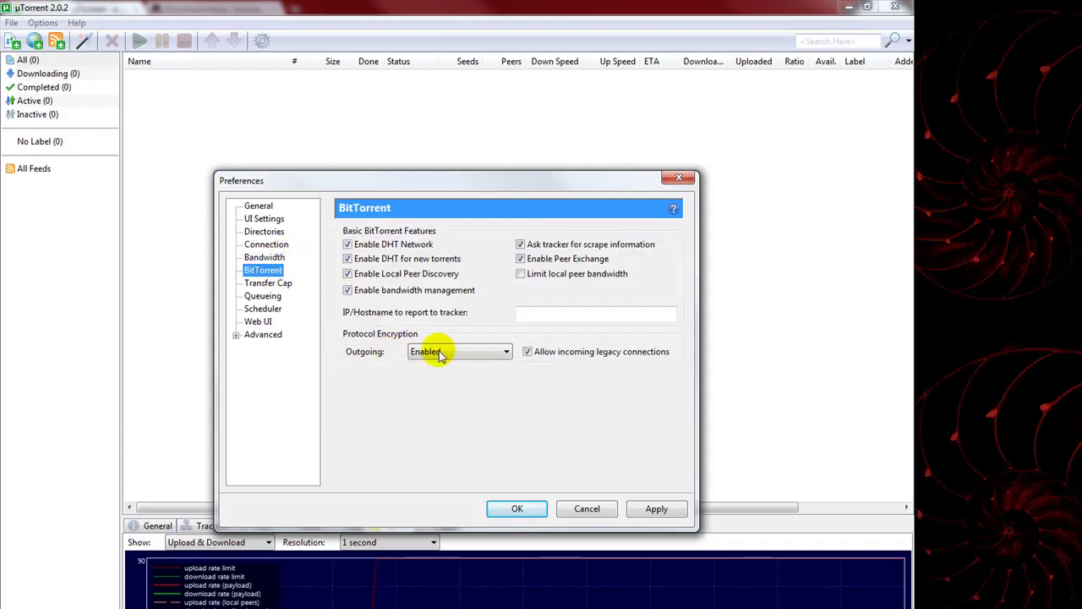
{"action": "left_click", "coordinate": [507, 353]}
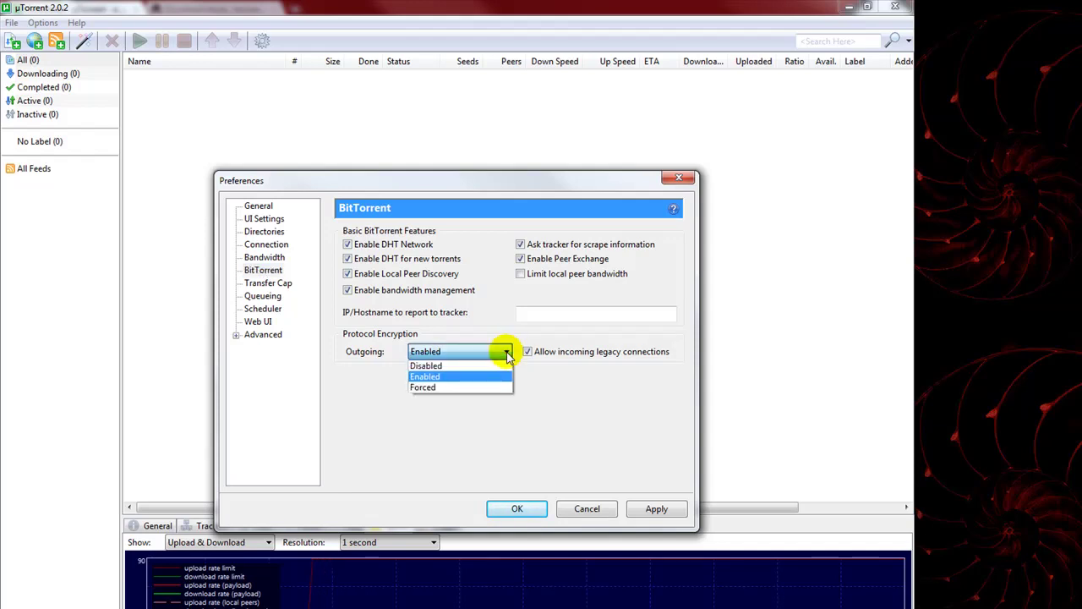
{"action": "key", "text": "Up"}
{"action": "key", "text": "Return"}
{"action": "left_click", "coordinate": [507, 354]}
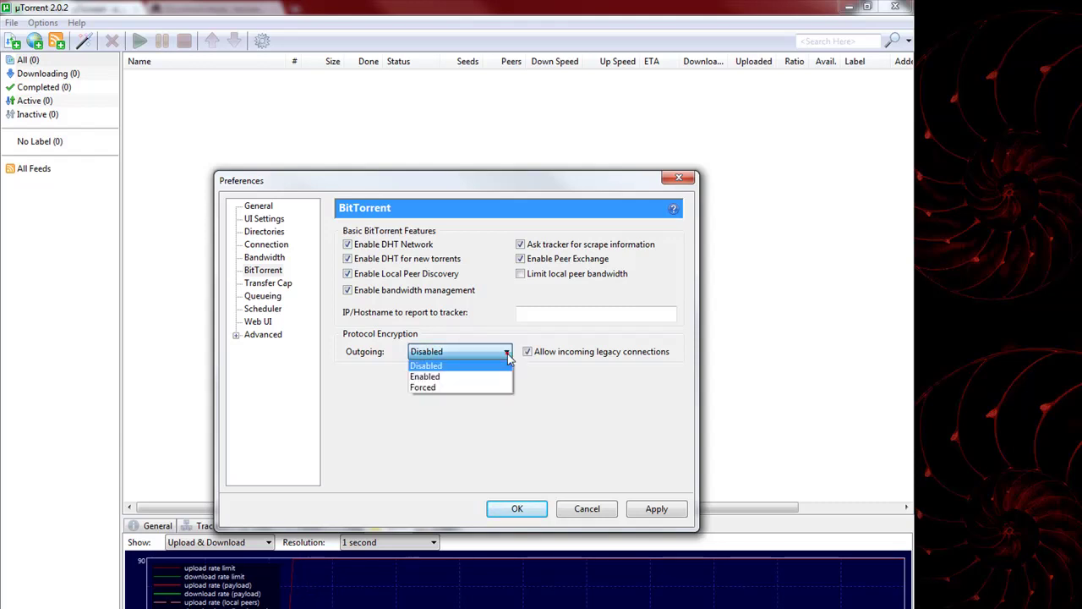
{"action": "left_click", "coordinate": [459, 379]}
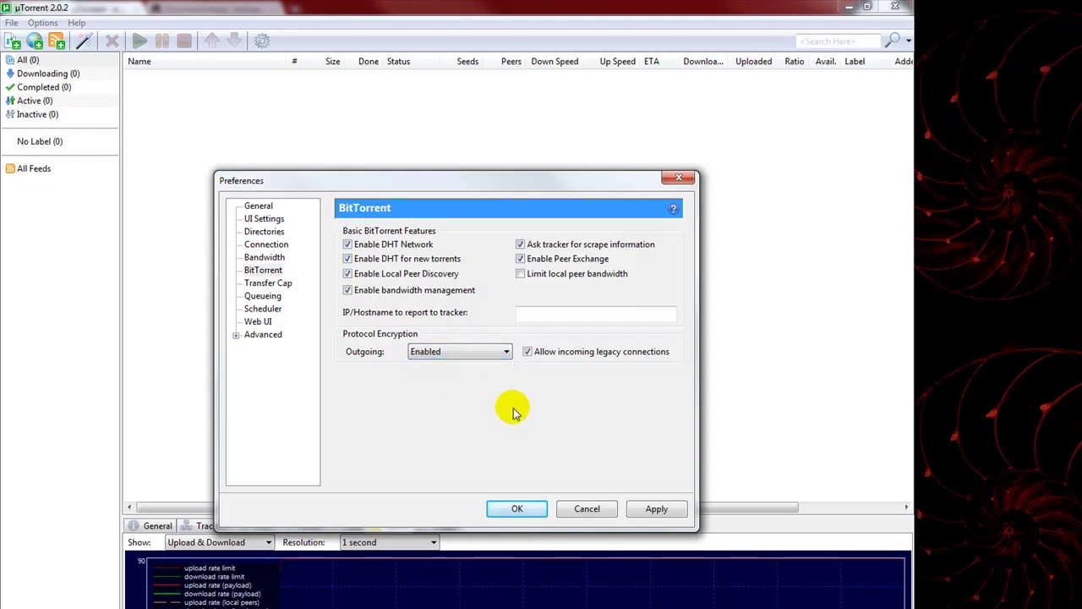
{"action": "left_click", "coordinate": [506, 352]}
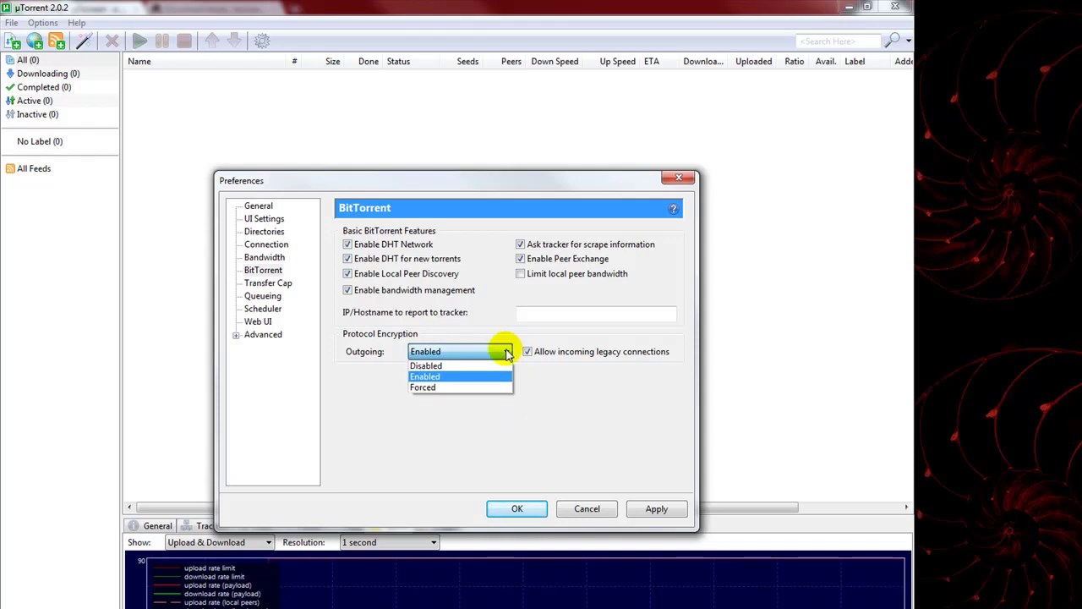
{"action": "left_click", "coordinate": [507, 353]}
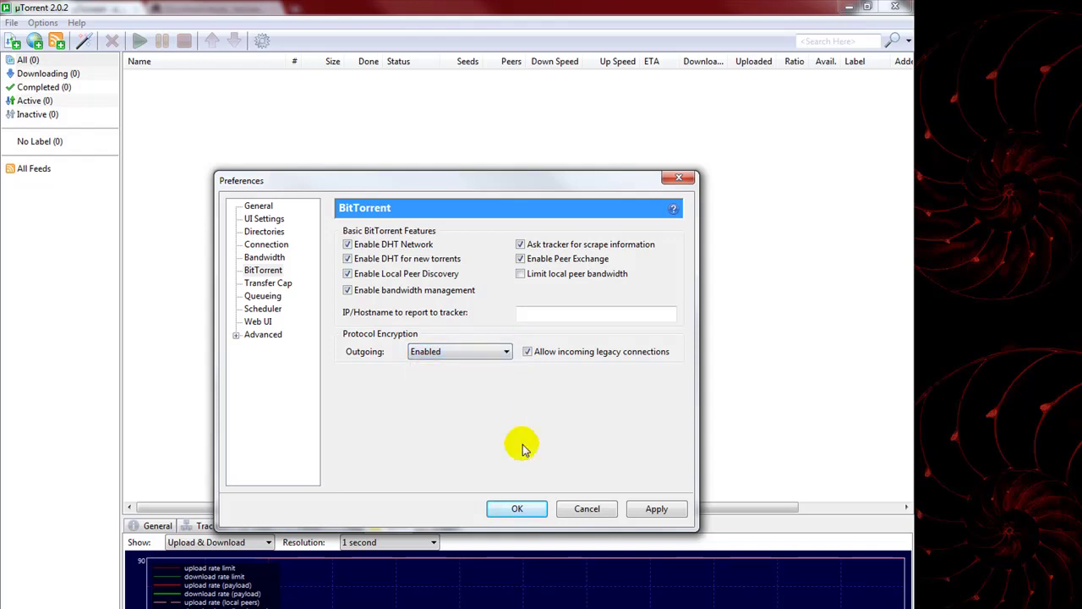
Enable the Web UI in Preferences, then browse the BitTorrent and Bandwidth pages.
{"action": "left_click", "coordinate": [258, 323]}
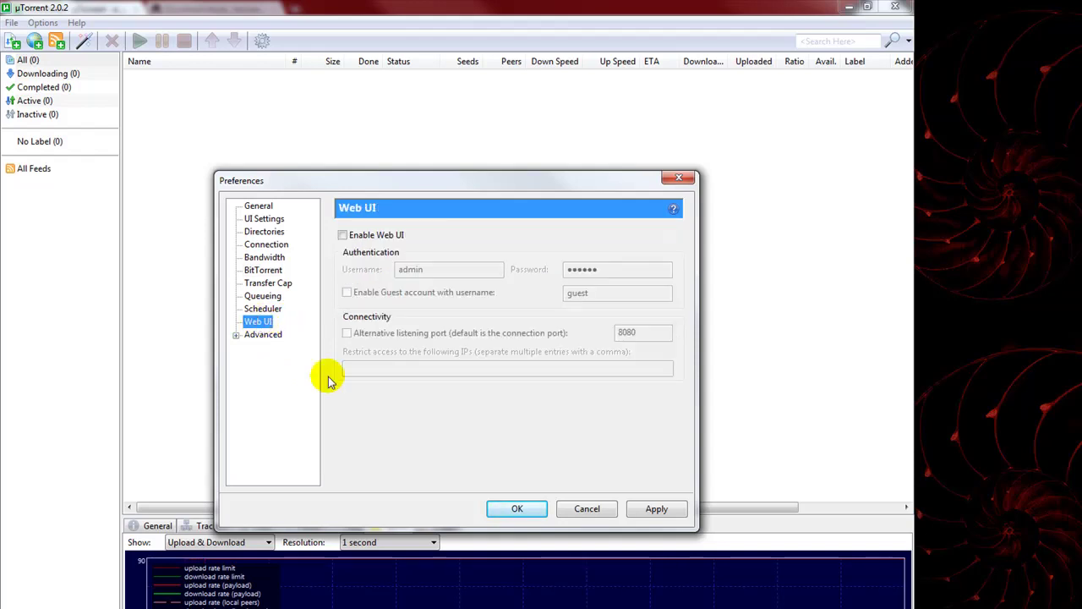
{"action": "left_click", "coordinate": [342, 236]}
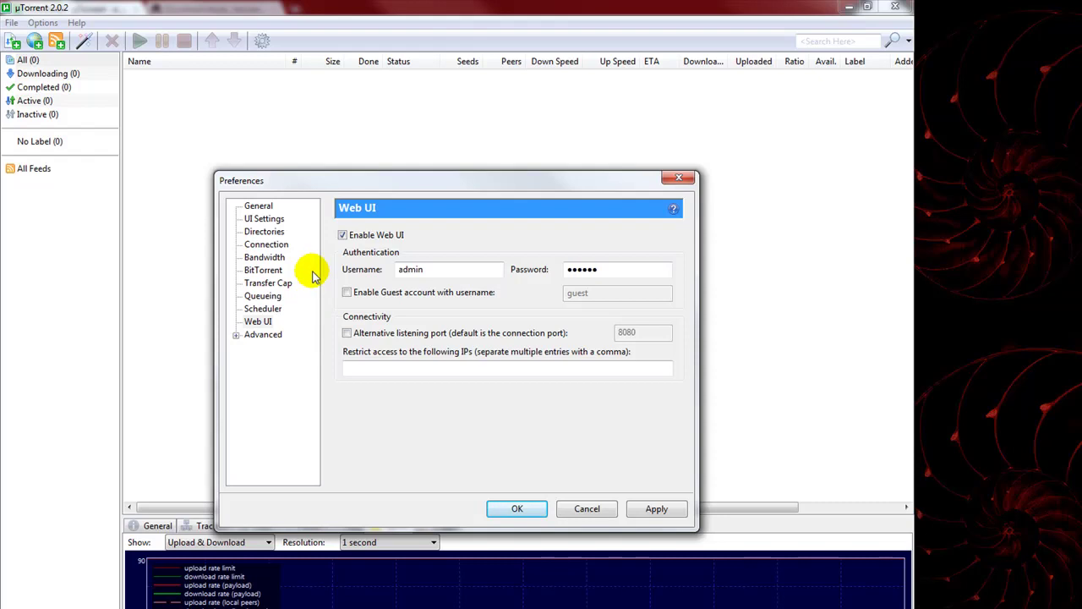
{"action": "left_click", "coordinate": [271, 270]}
{"action": "left_click", "coordinate": [271, 257]}
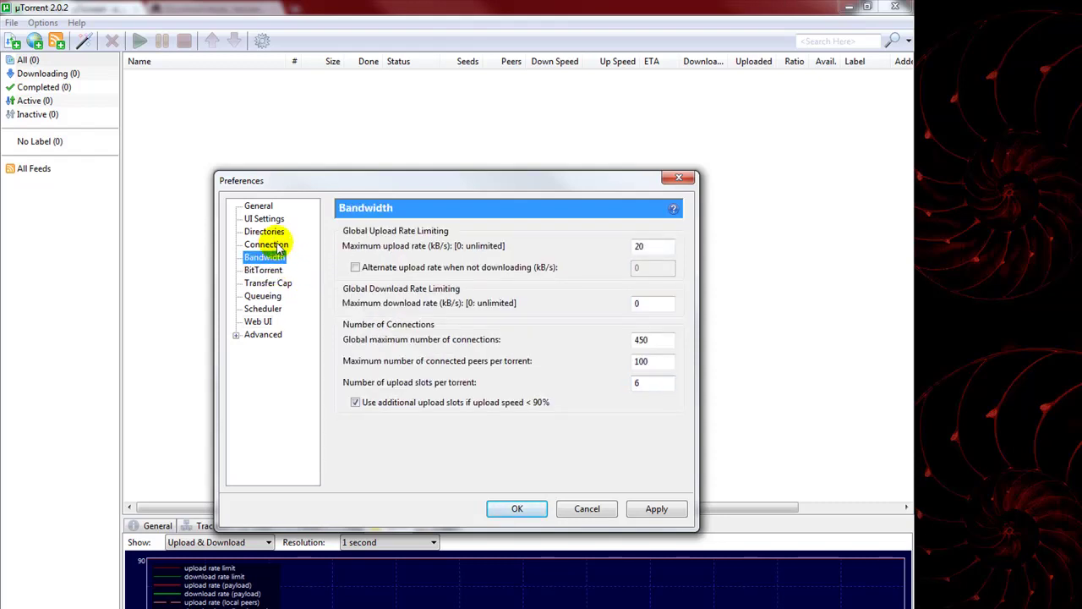
Check the incoming connections port, close Preferences without saving, and minimize uTorrent.
{"action": "left_click", "coordinate": [278, 246]}
{"action": "left_click", "coordinate": [565, 245]}
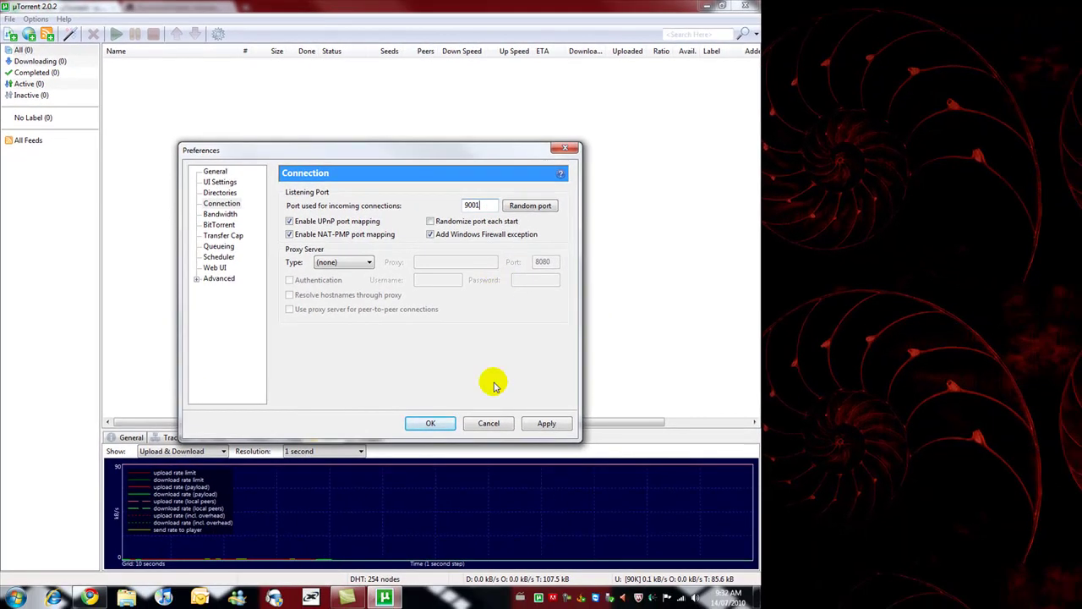
{"action": "left_click", "coordinate": [489, 423]}
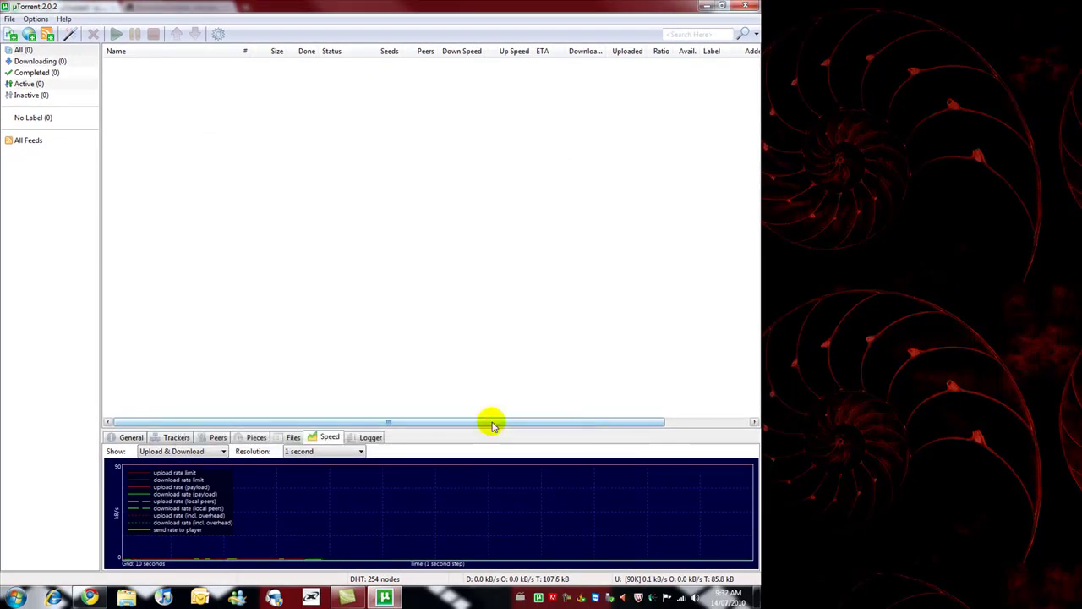
{"action": "left_click", "coordinate": [706, 8]}
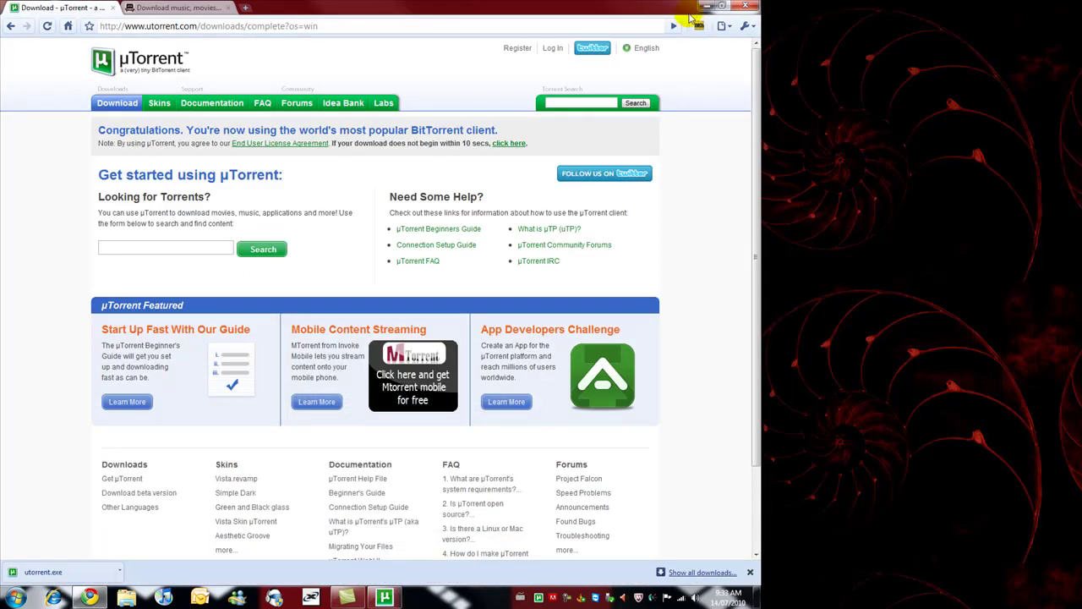
Search The Pirate Bay for 'steal this film' using the suggestion.
{"action": "left_click", "coordinate": [180, 10]}
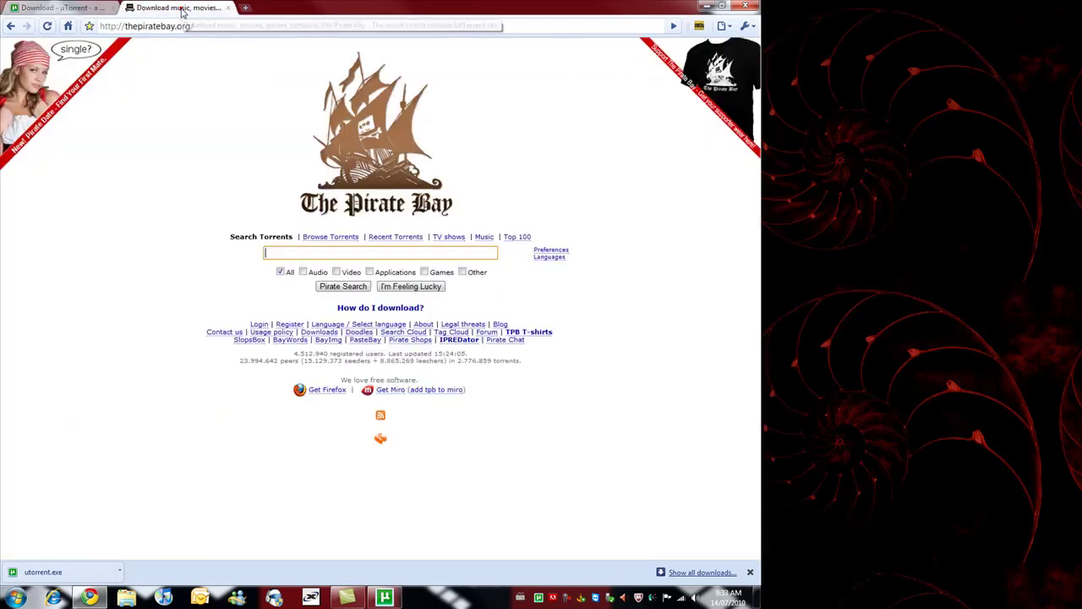
{"action": "left_click", "coordinate": [292, 252]}
{"action": "type", "text": "steal this film"}
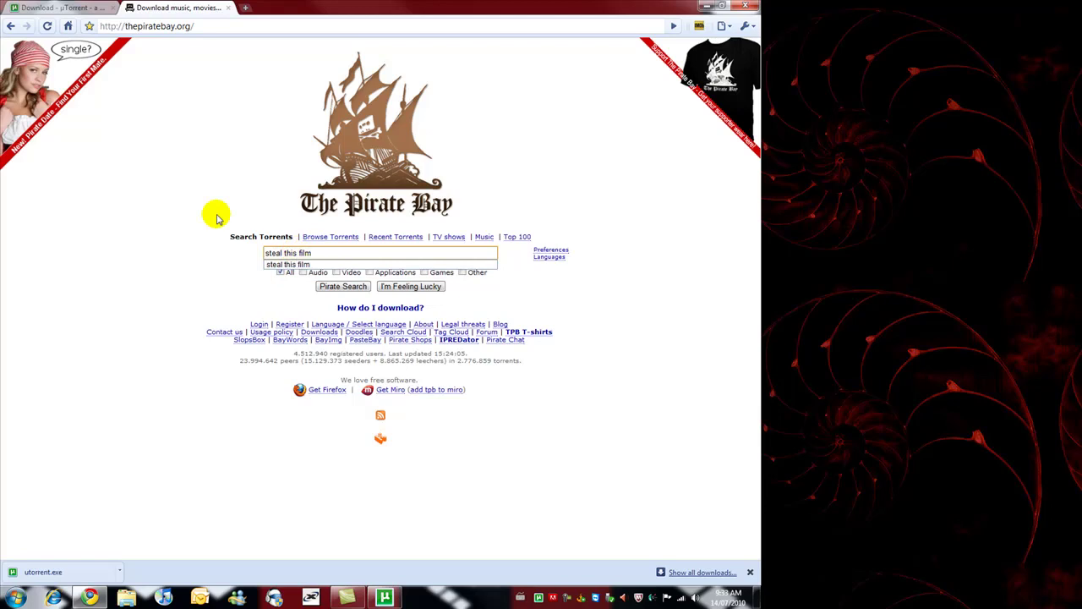
{"action": "left_click", "coordinate": [203, 216]}
{"action": "left_click", "coordinate": [346, 288]}
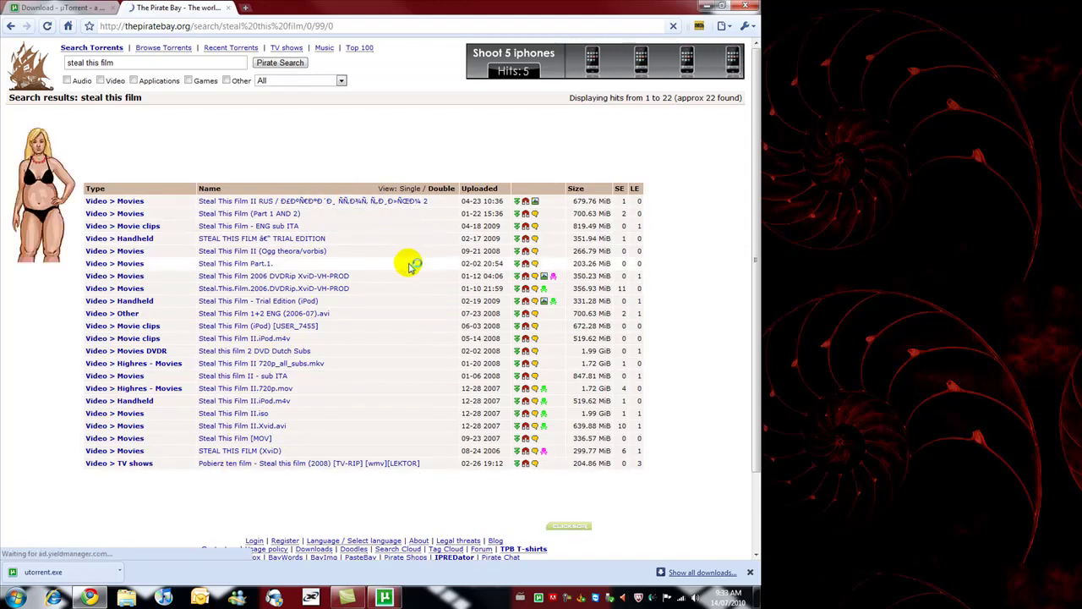
Sort results by seeders and open the Steal.This.Film.2006.DVDRip.XviD-VH-PROD details page.
{"action": "left_click", "coordinate": [619, 189]}
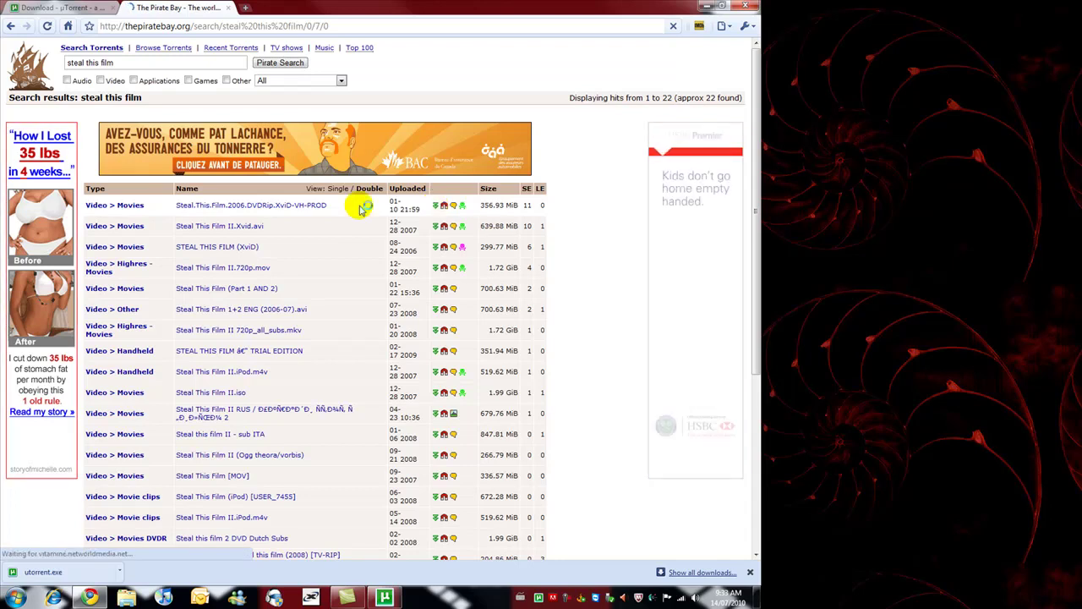
{"action": "left_click", "coordinate": [290, 208]}
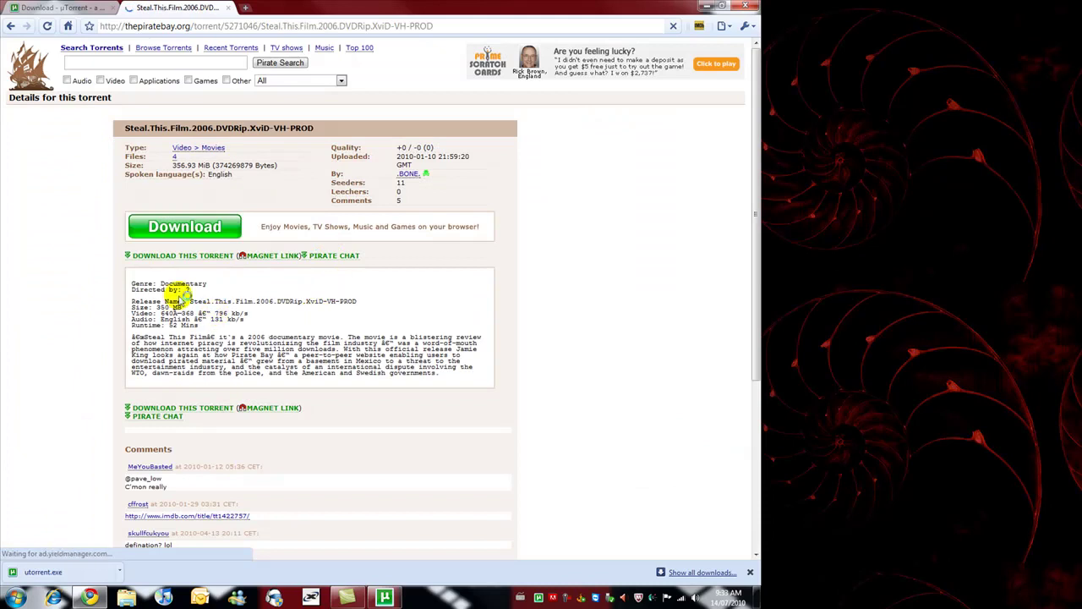
{"action": "left_click_drag", "start_coordinate": [133, 282], "coordinate": [440, 375]}
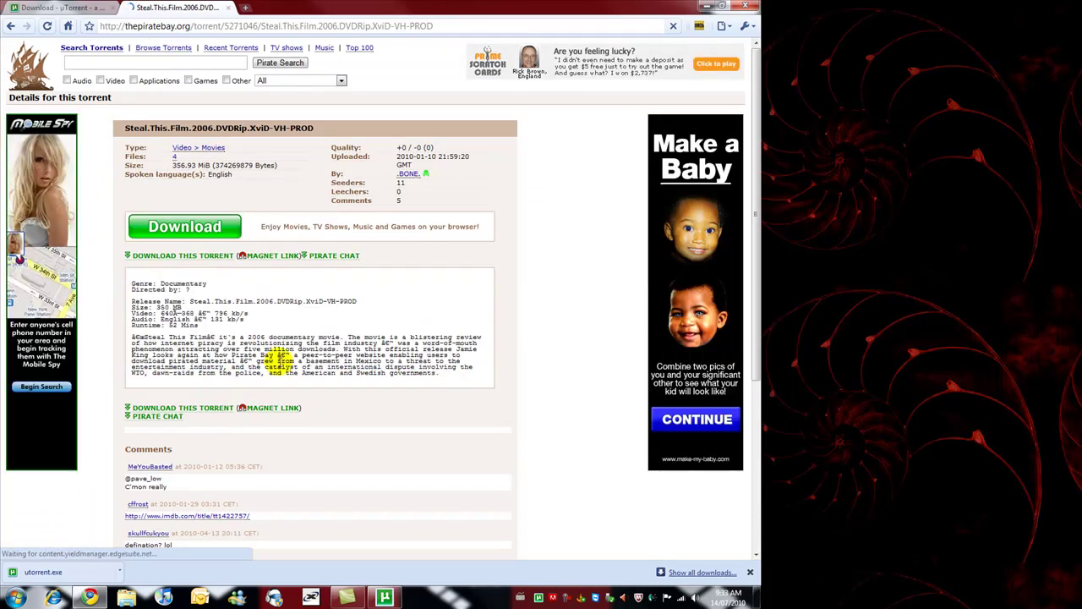
Download the film's .torrent file and open it in uTorrent.
{"action": "scroll", "coordinate": [271, 358], "scroll_direction": "down", "scroll_amount": 3}
{"action": "scroll", "coordinate": [369, 397], "scroll_direction": "up", "scroll_amount": 1}
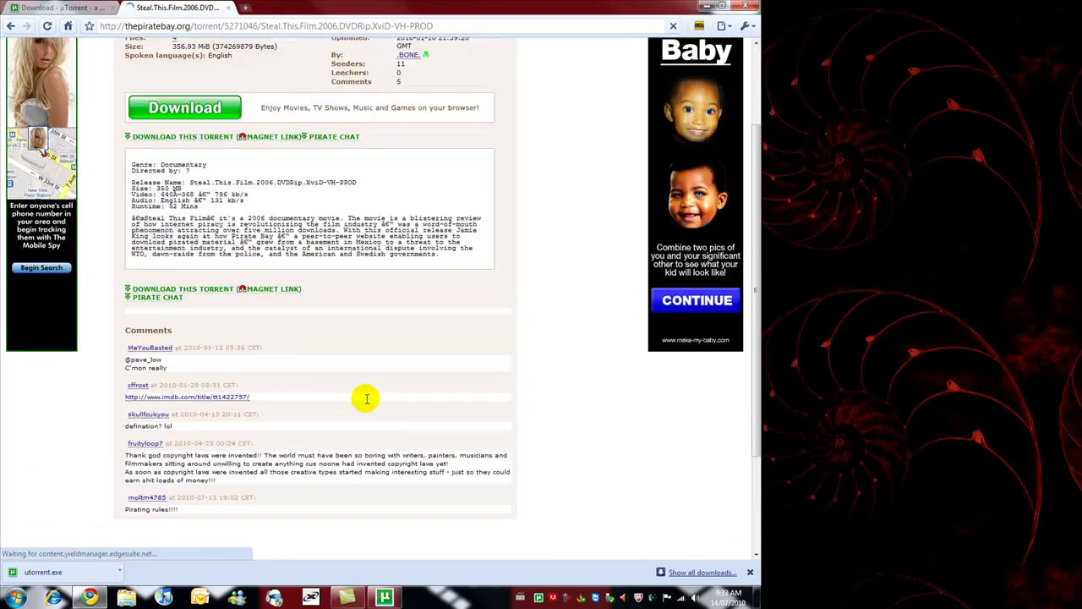
{"action": "scroll", "coordinate": [353, 316], "scroll_direction": "up", "scroll_amount": 1}
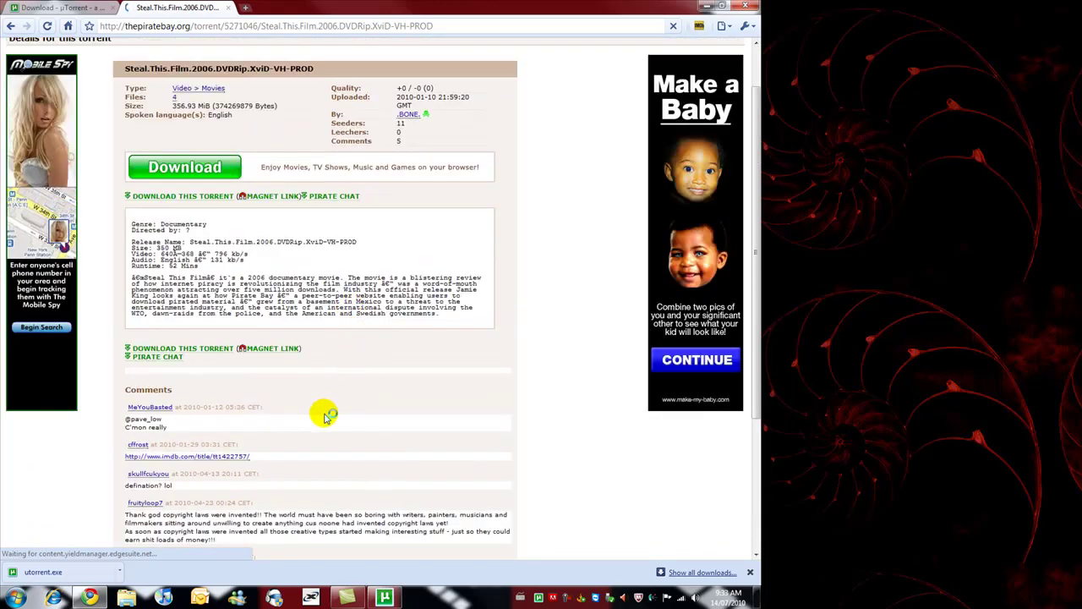
{"action": "scroll", "coordinate": [325, 414], "scroll_direction": "up", "scroll_amount": 1}
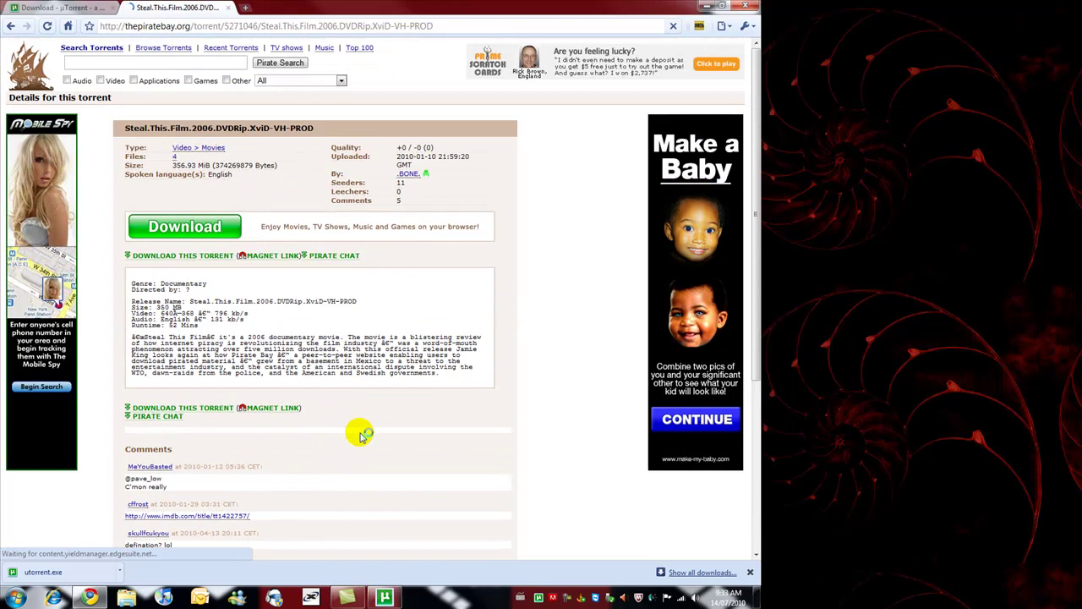
{"action": "left_click", "coordinate": [193, 257]}
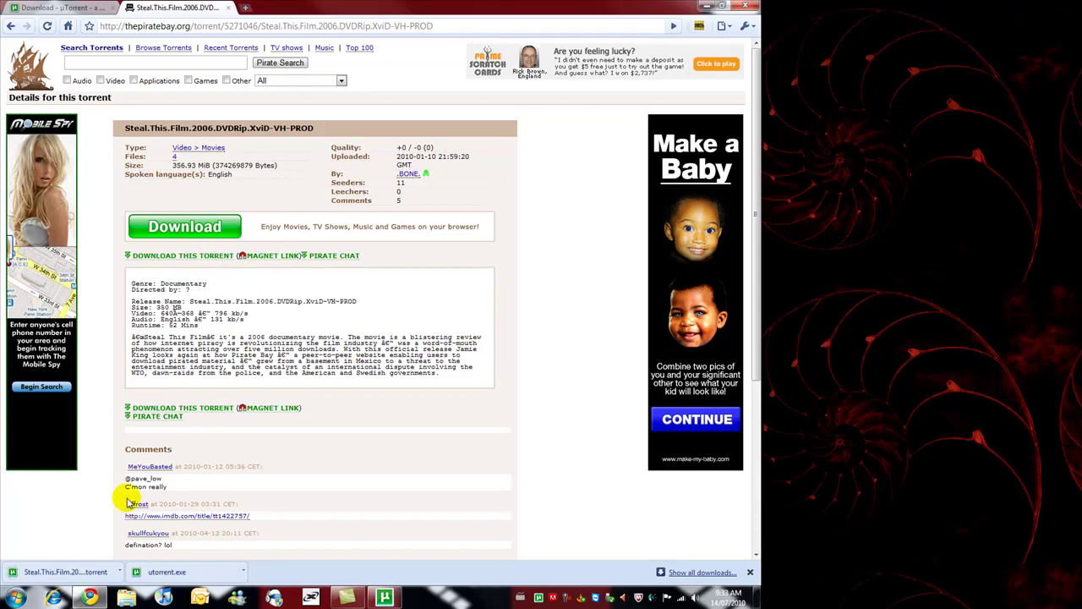
{"action": "left_click", "coordinate": [76, 573]}
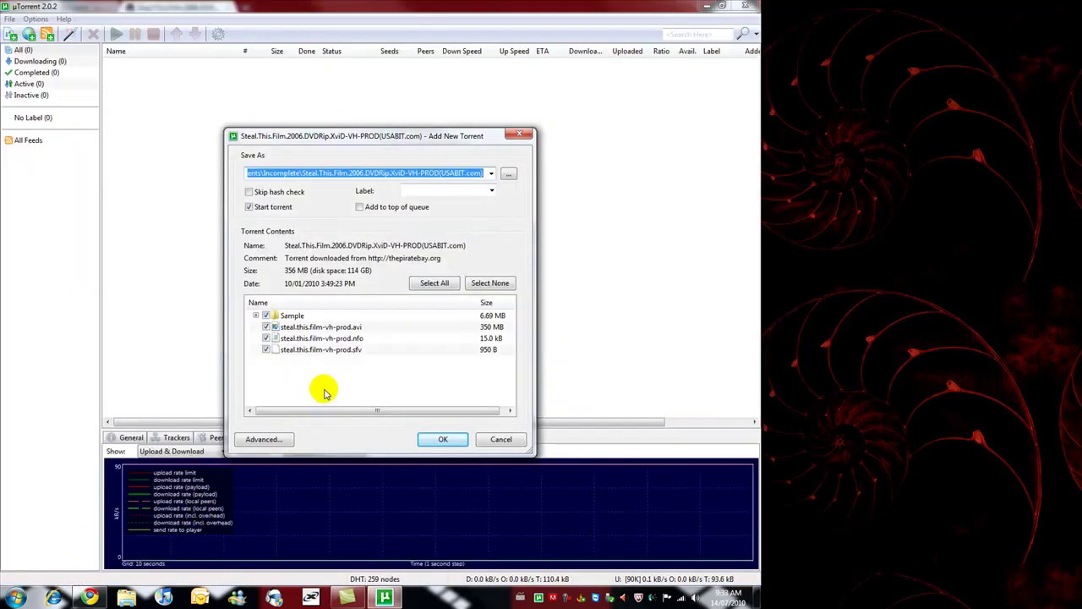
Expand the Sample folder, try file selections, then keep all files selected and add the torrent.
{"action": "left_click", "coordinate": [255, 316]}
{"action": "left_click", "coordinate": [491, 283]}
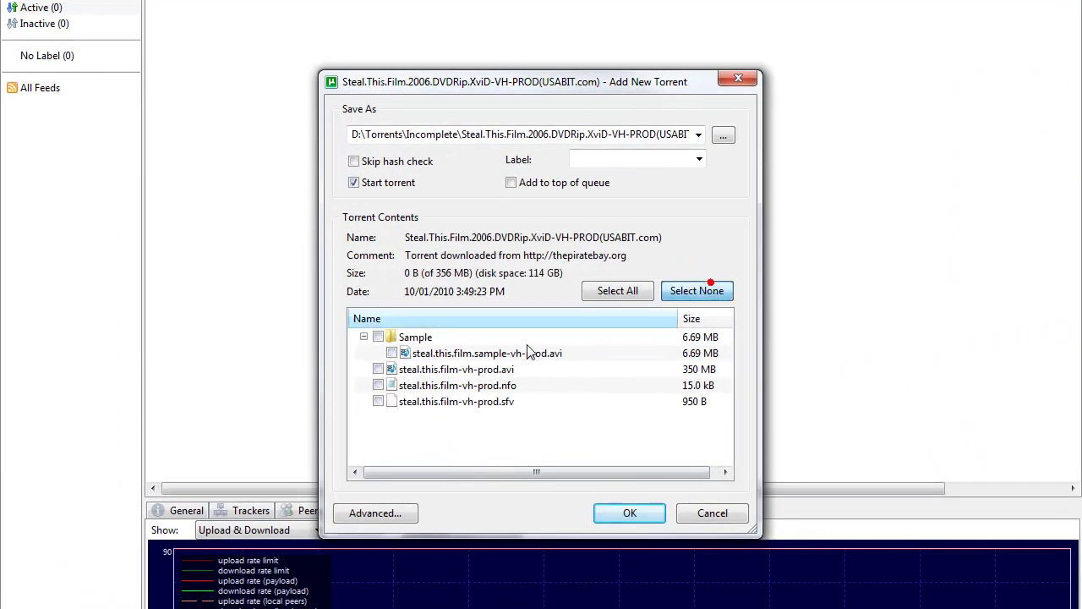
{"action": "left_click", "coordinate": [377, 400]}
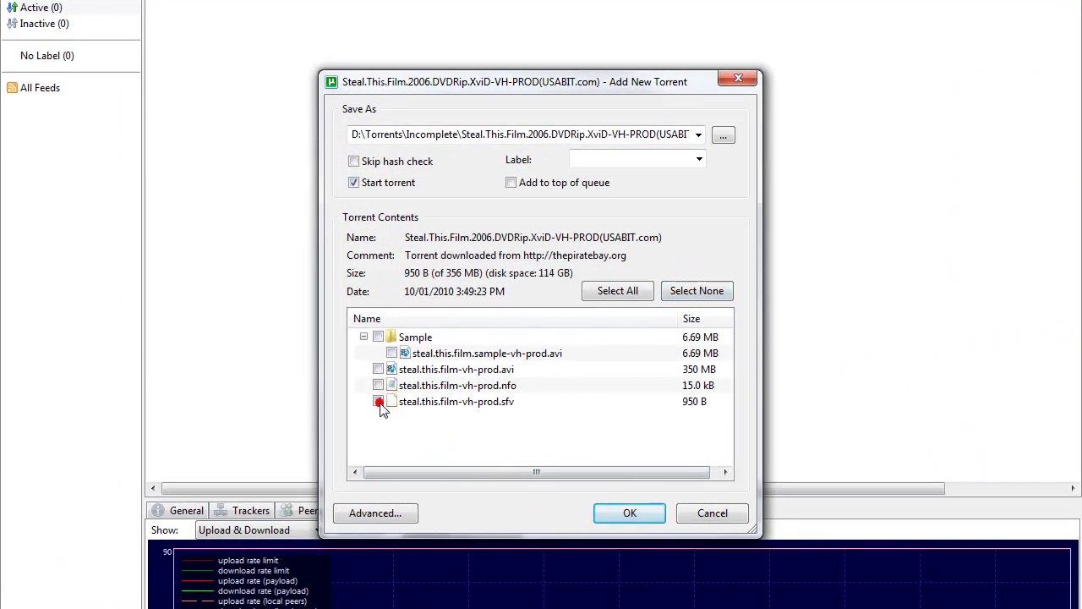
{"action": "left_click", "coordinate": [378, 369]}
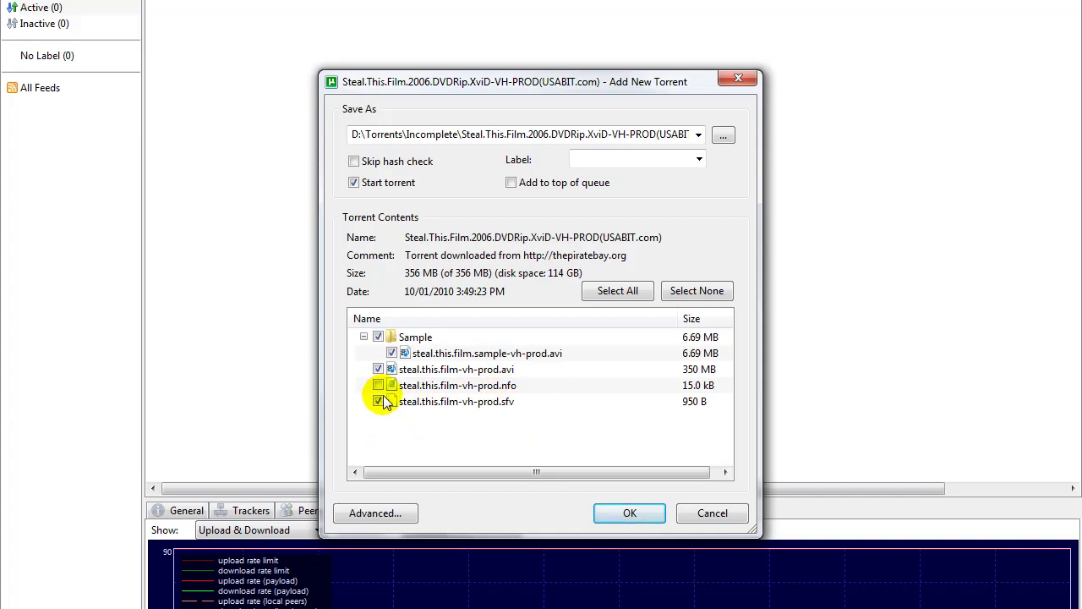
{"action": "left_click", "coordinate": [621, 290]}
{"action": "left_click", "coordinate": [696, 289]}
{"action": "left_click", "coordinate": [383, 368]}
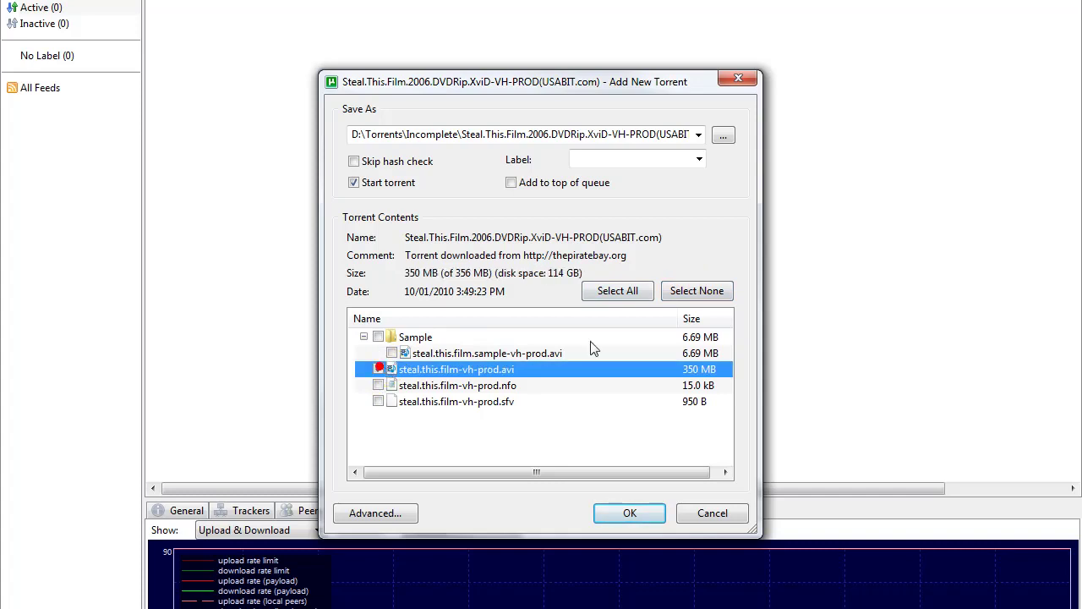
{"action": "left_click", "coordinate": [618, 290]}
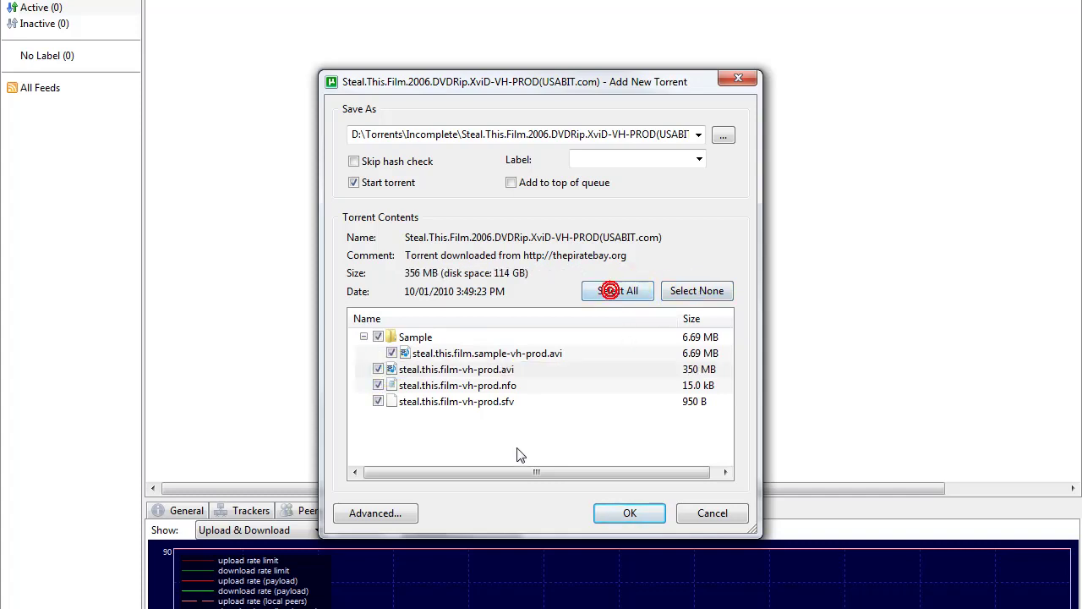
{"action": "left_click", "coordinate": [516, 447]}
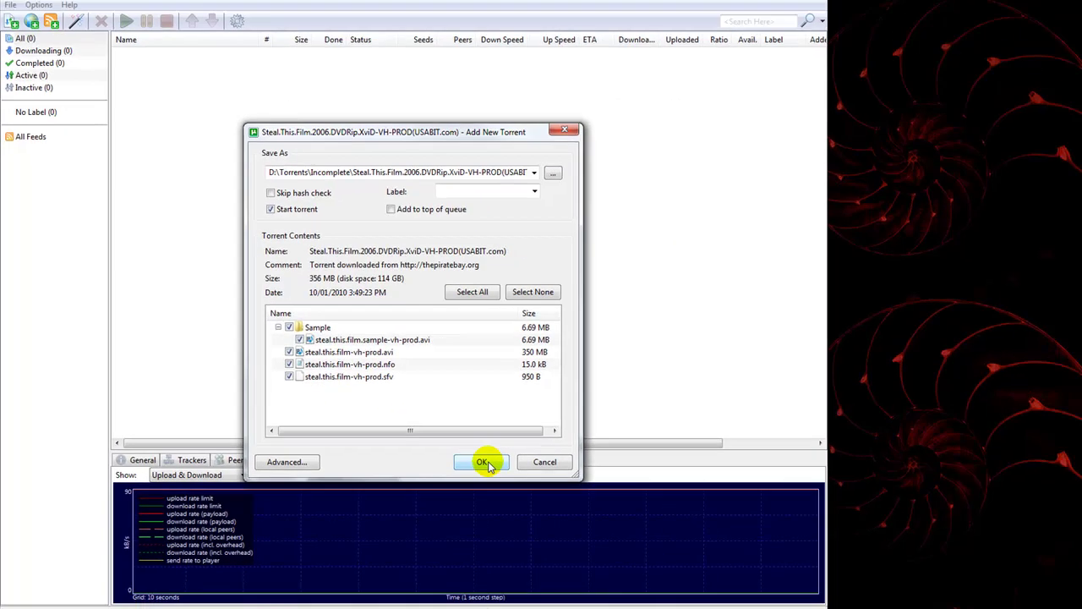
{"action": "left_click", "coordinate": [482, 462]}
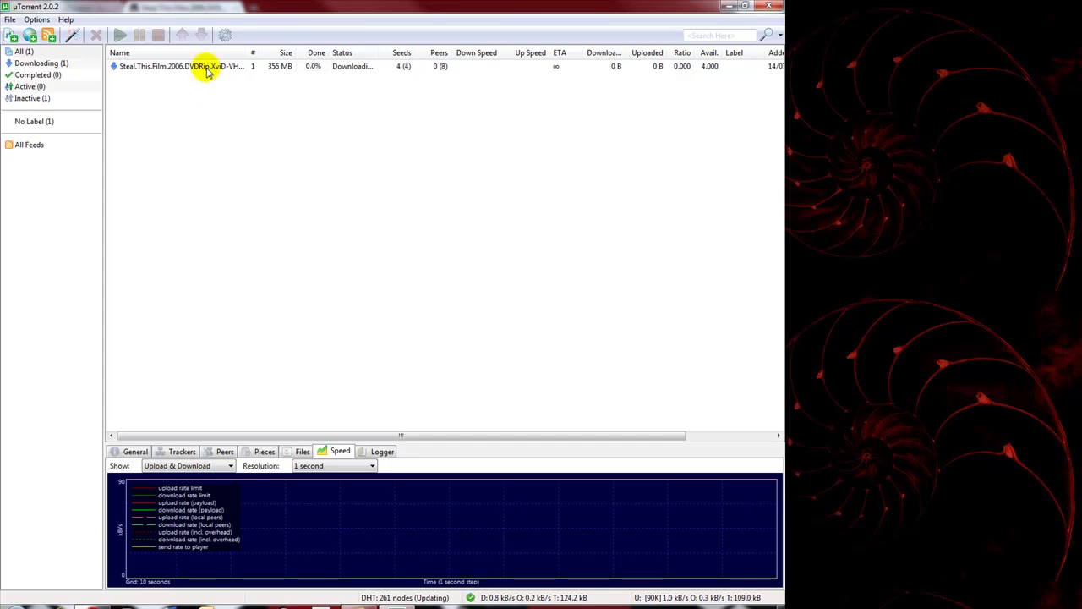
Stop and remove the Steal This Film torrent, then close uTorrent.
{"action": "left_click", "coordinate": [207, 67]}
{"action": "left_click", "coordinate": [158, 34]}
{"action": "left_click", "coordinate": [96, 35]}
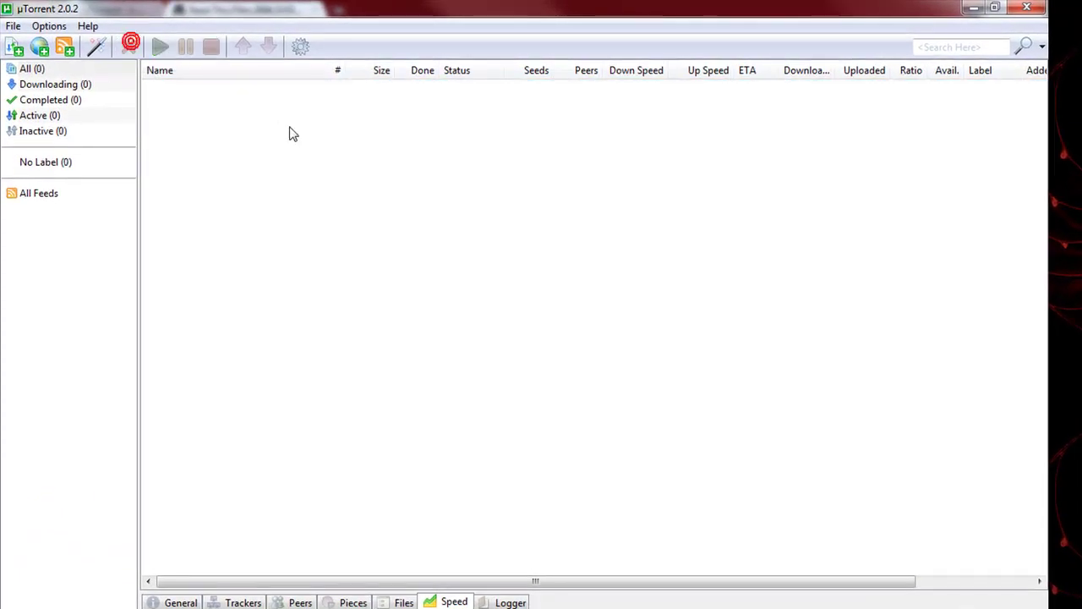
{"action": "left_click", "coordinate": [1028, 9]}
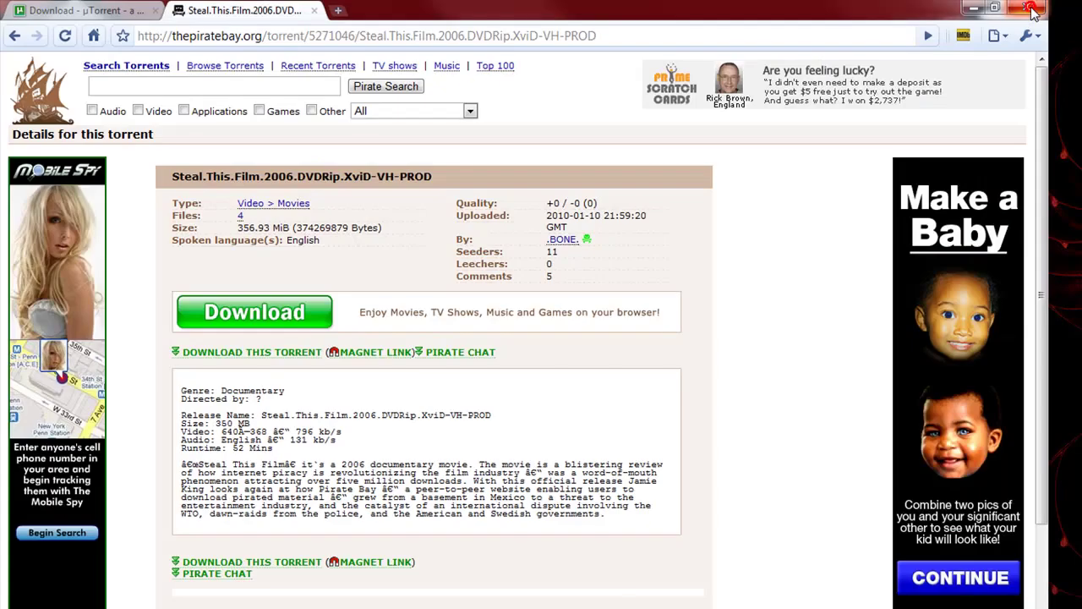
{"action": "left_click", "coordinate": [338, 11]}
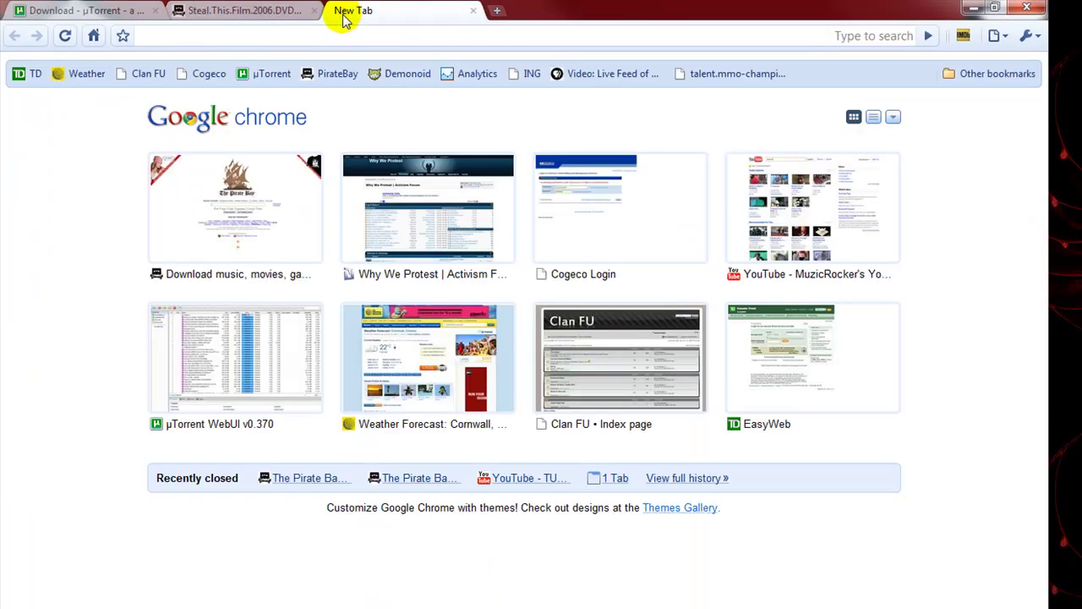
{"action": "type", "text": "http"}
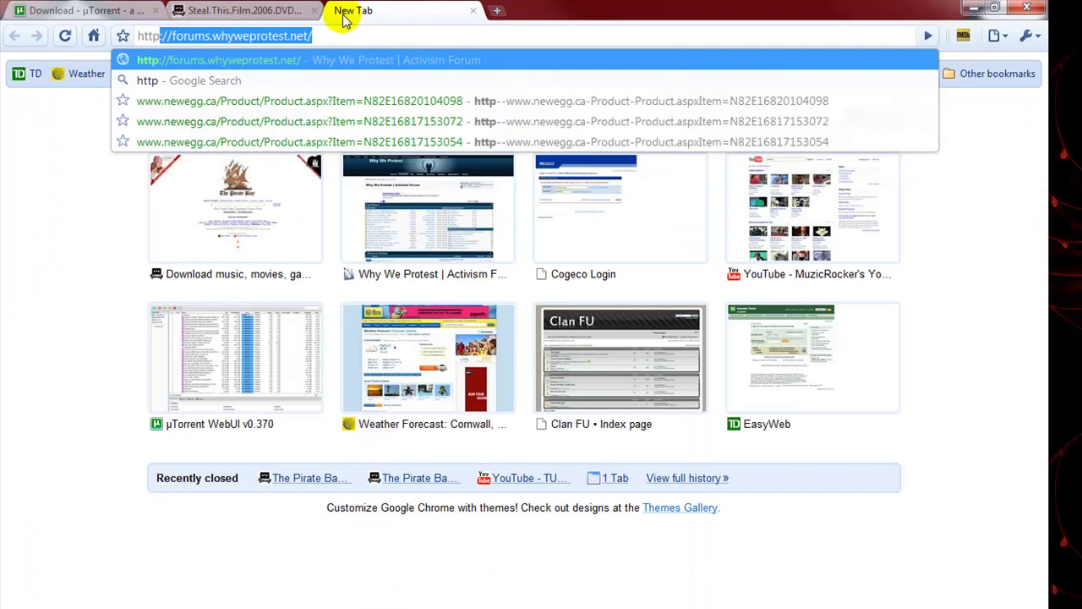
{"action": "type", "text": "://"}
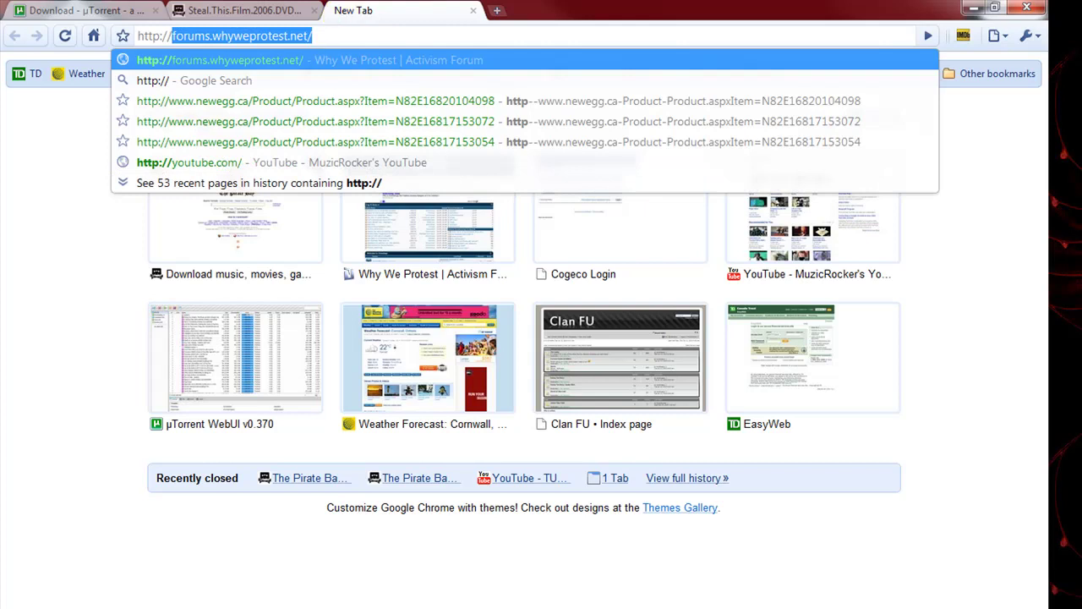
{"action": "type", "text": "127.0.0.1:"}
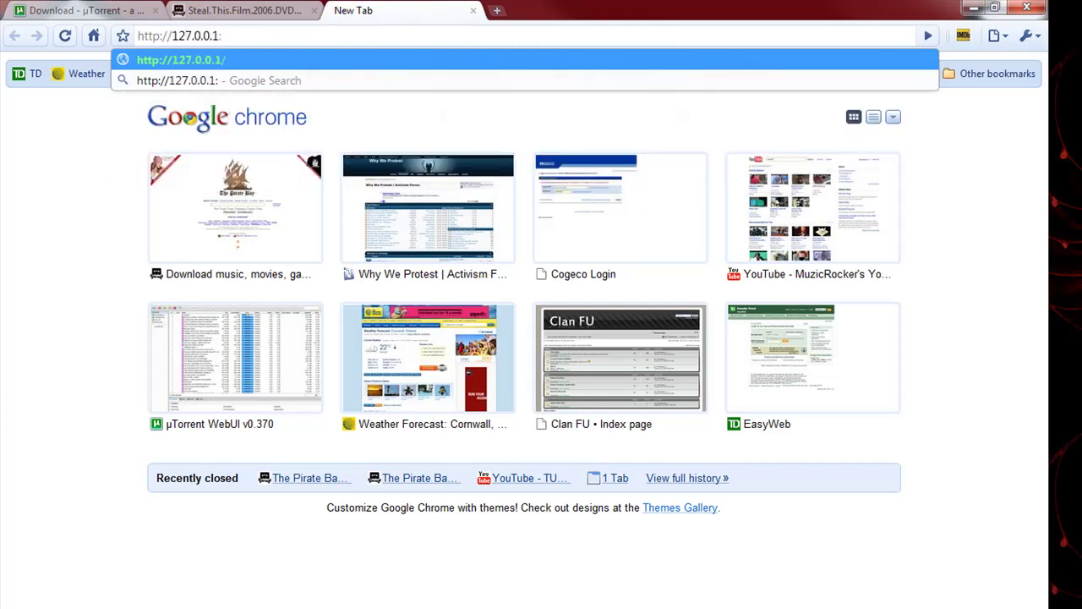
{"action": "type", "text": "900"}
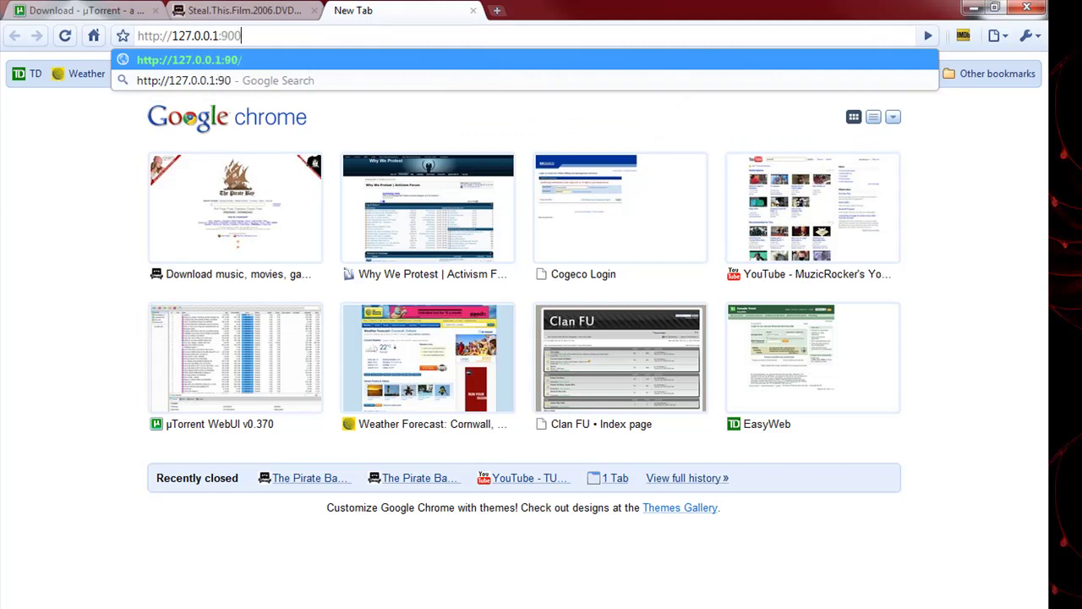
{"action": "type", "text": "1/gui"}
{"action": "key", "text": "Return"}
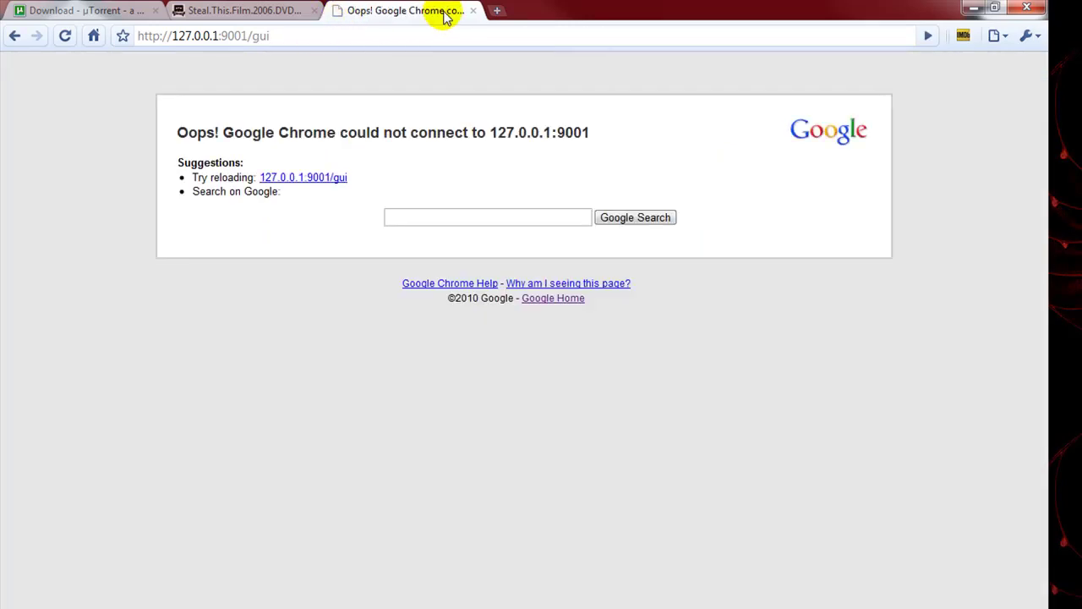
{"action": "left_click", "coordinate": [472, 11]}
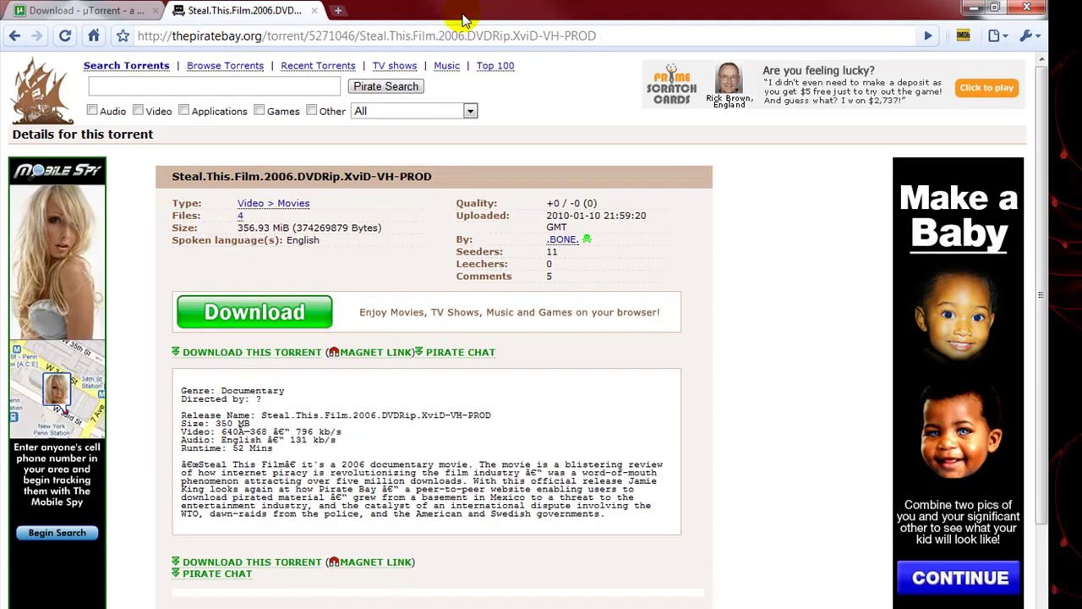
Load 192.168.1.102:9000/gui in a new tab, log in, and filter to Active torrents.
{"action": "left_click", "coordinate": [341, 11]}
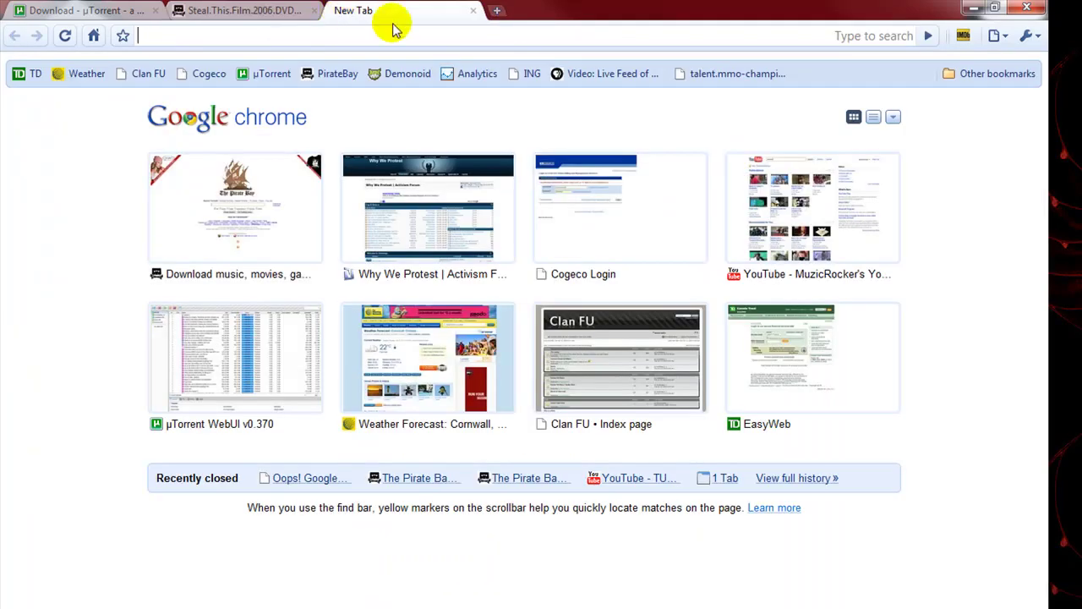
{"action": "type", "text": "http://"}
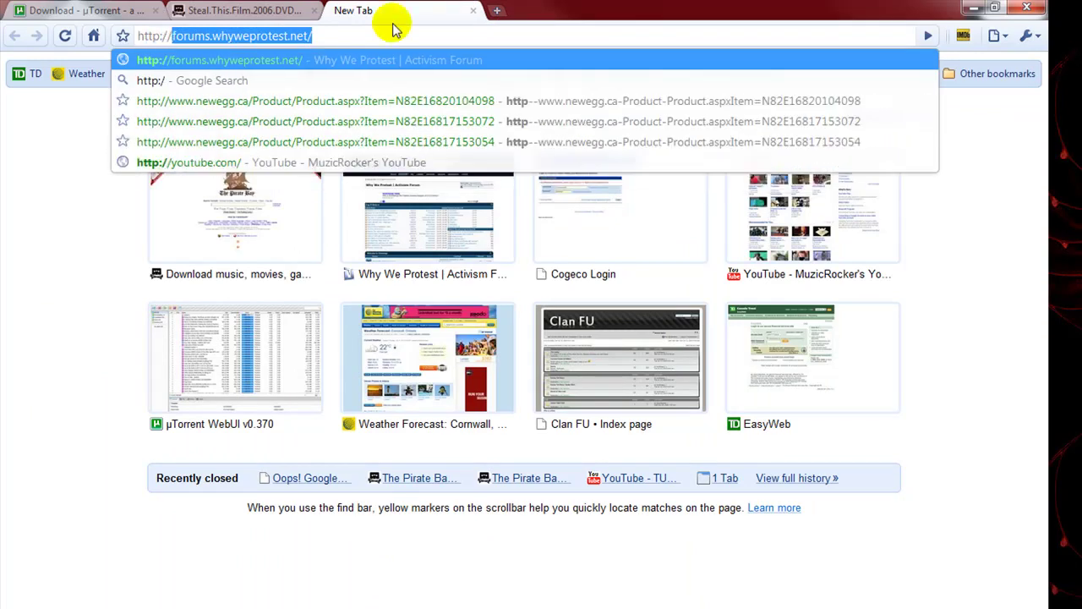
{"action": "type", "text": "192.168"}
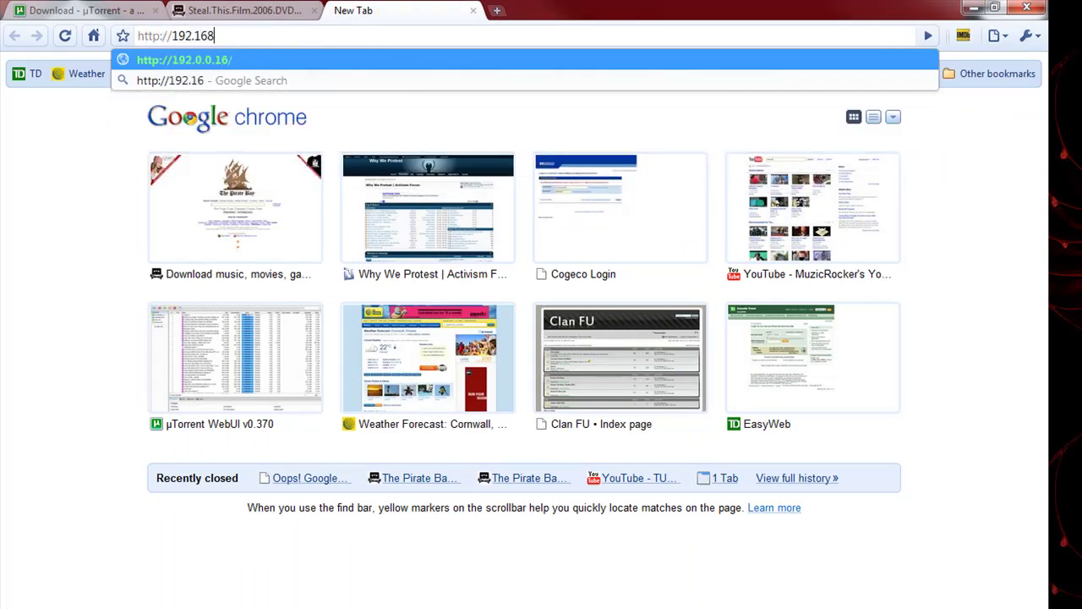
{"action": "type", "text": ".1.1:"}
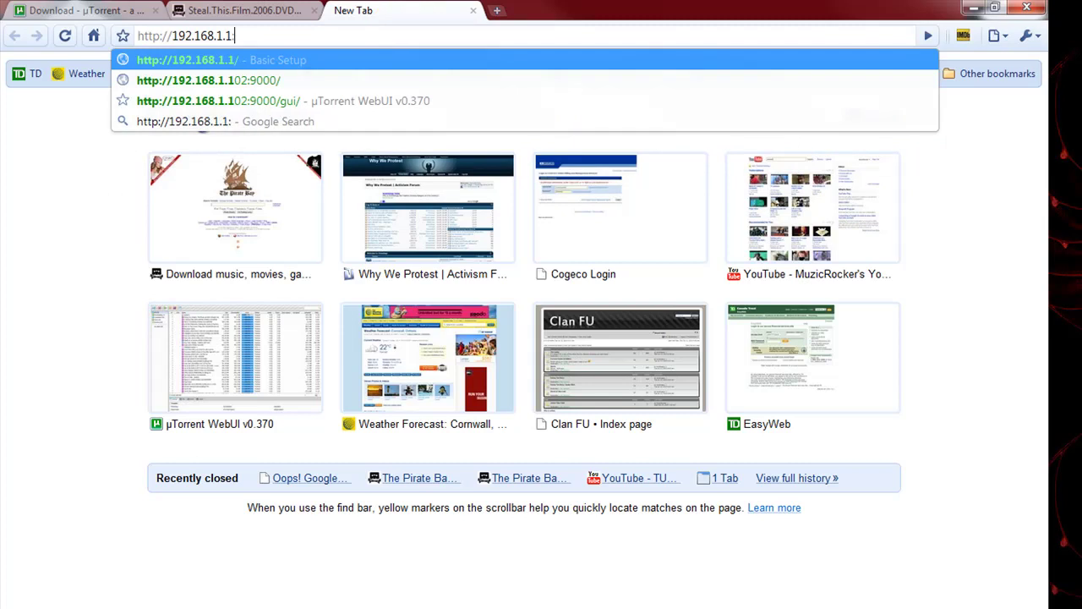
{"action": "key", "text": "Down"}
{"action": "key", "text": "Down"}
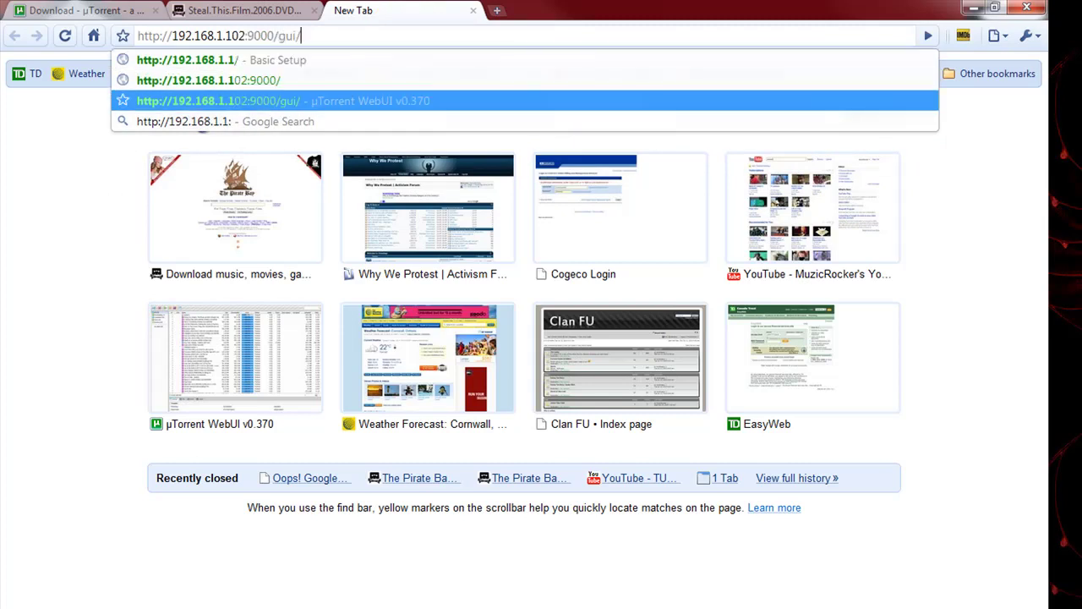
{"action": "key", "text": "Return"}
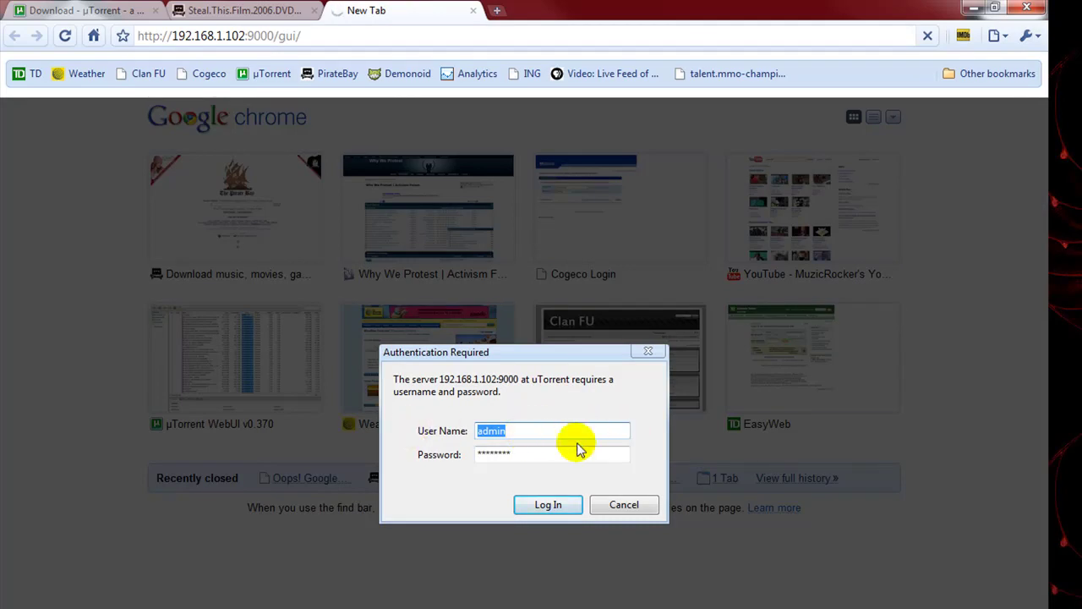
{"action": "left_click", "coordinate": [548, 505]}
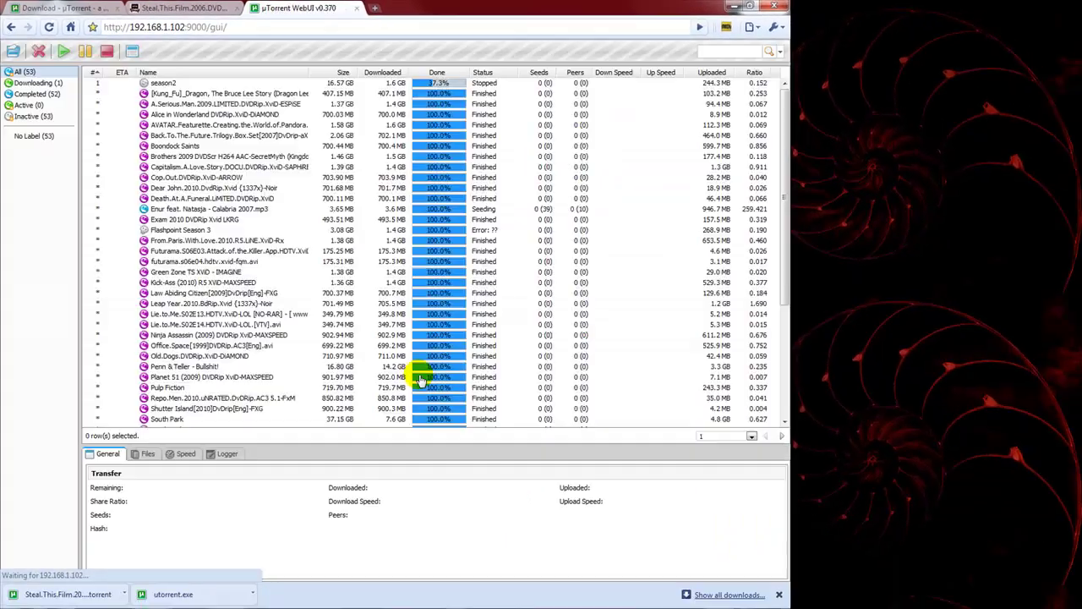
{"action": "left_click", "coordinate": [32, 104]}
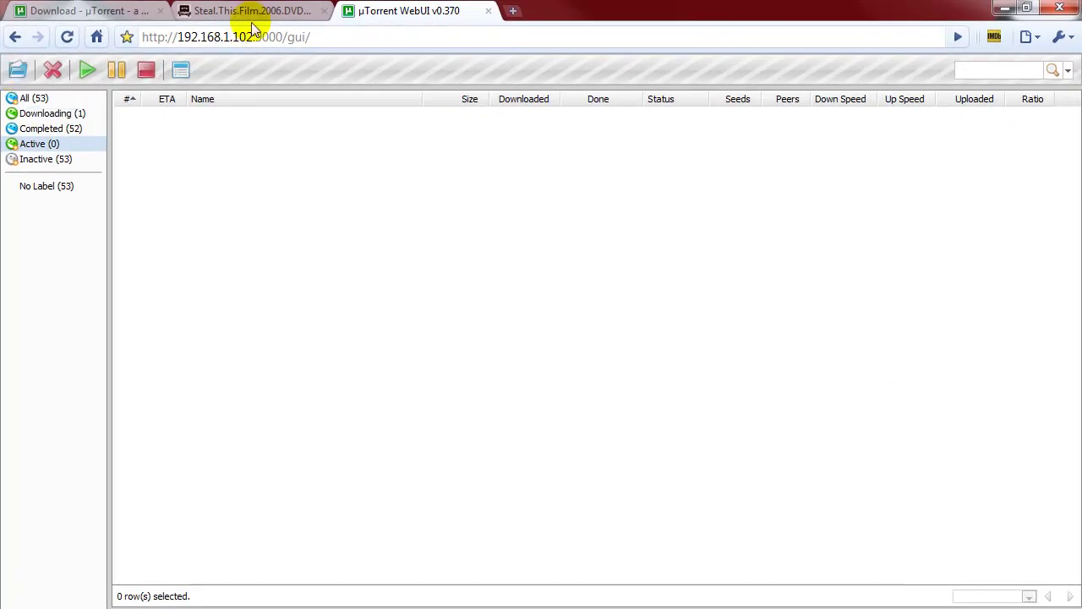
Copy the Steal.This.Film DOWNLOAD THIS TORRENT link address from The Pirate Bay, then return to the WebUI.
{"action": "left_click", "coordinate": [212, 11]}
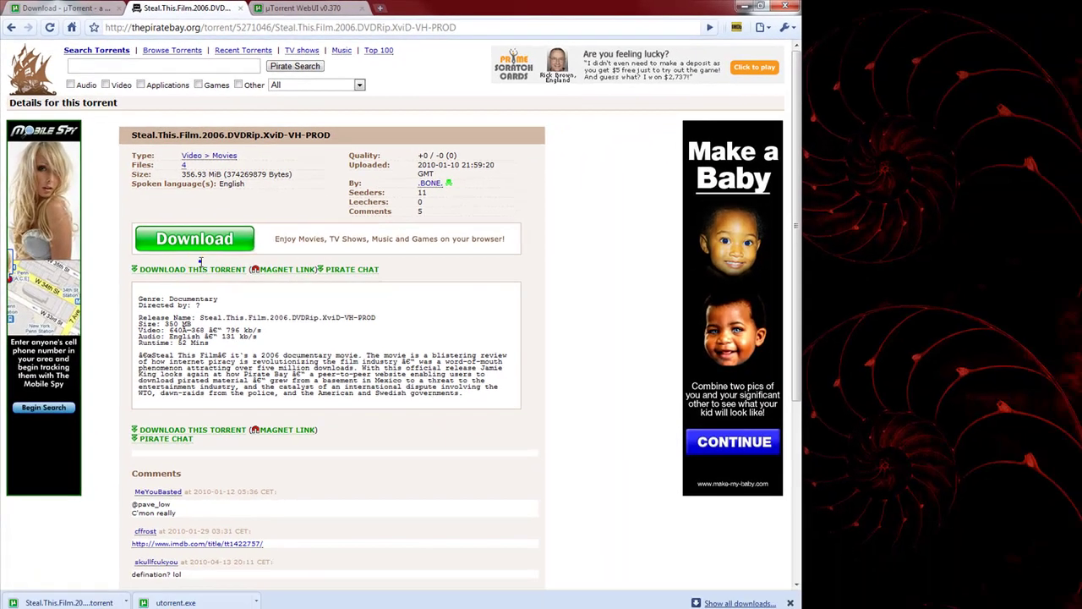
{"action": "right_click", "coordinate": [254, 317]}
{"action": "right_click", "coordinate": [232, 338]}
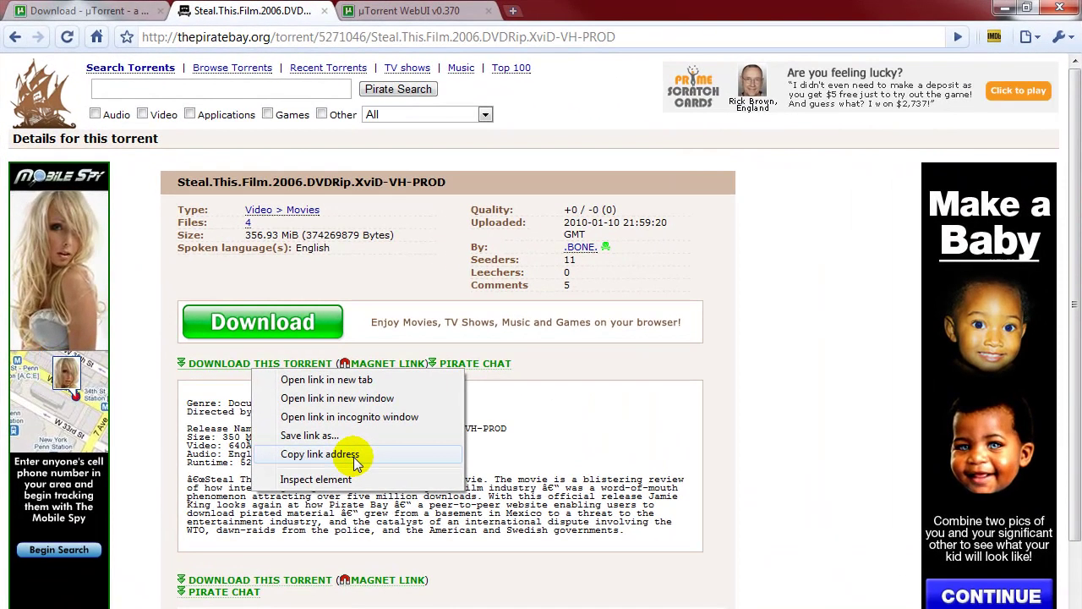
{"action": "left_click", "coordinate": [353, 457]}
{"action": "left_click", "coordinate": [414, 9]}
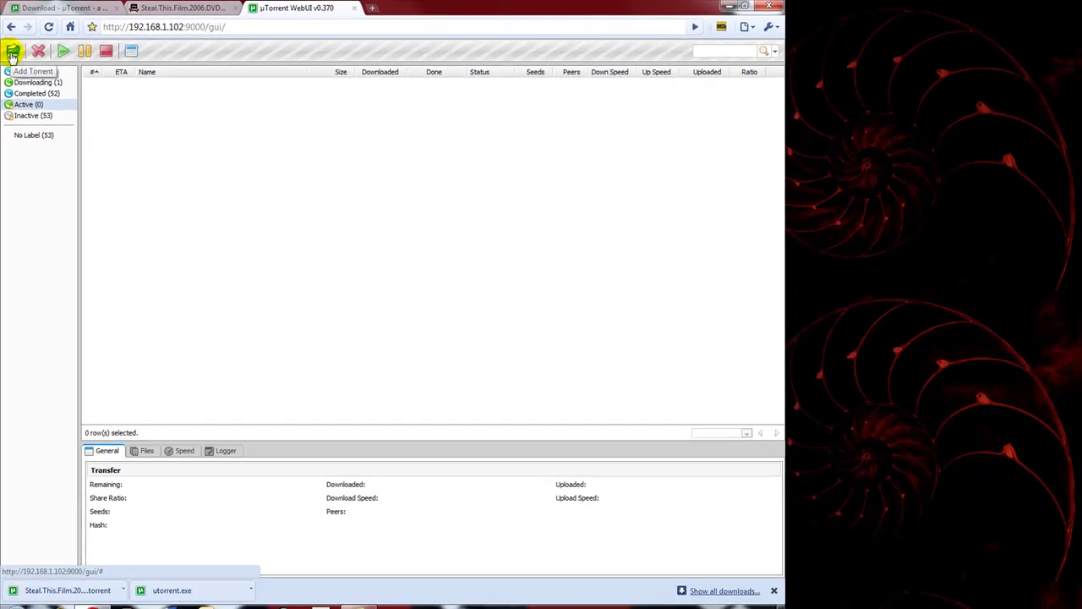
Paste the copied Steal.This.Film link into Add Torrent's Torrent URL field and confirm it.
{"action": "left_click", "coordinate": [12, 52]}
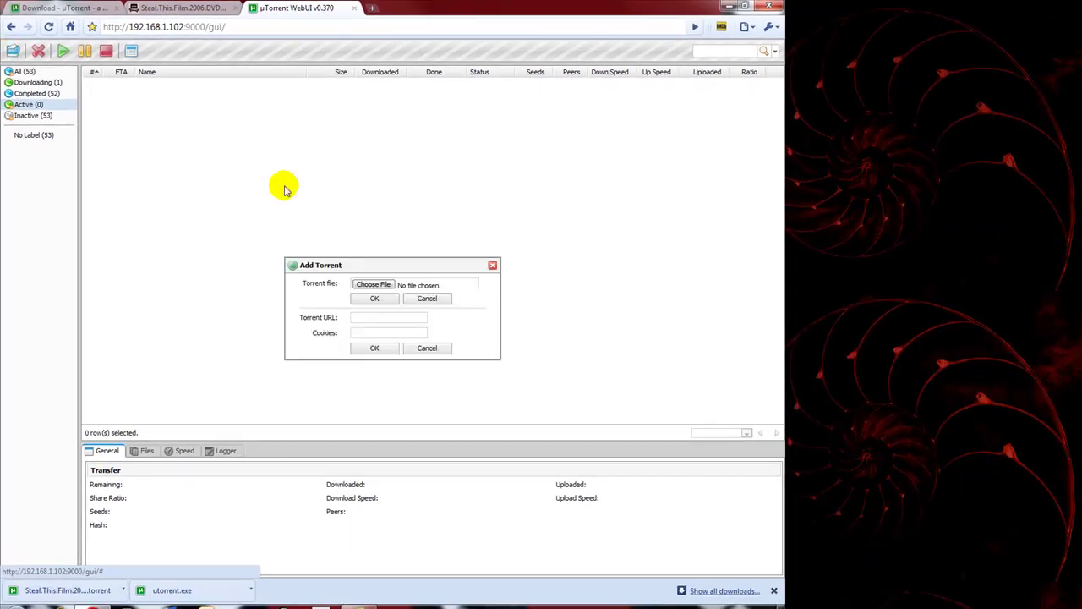
{"action": "left_click", "coordinate": [368, 317]}
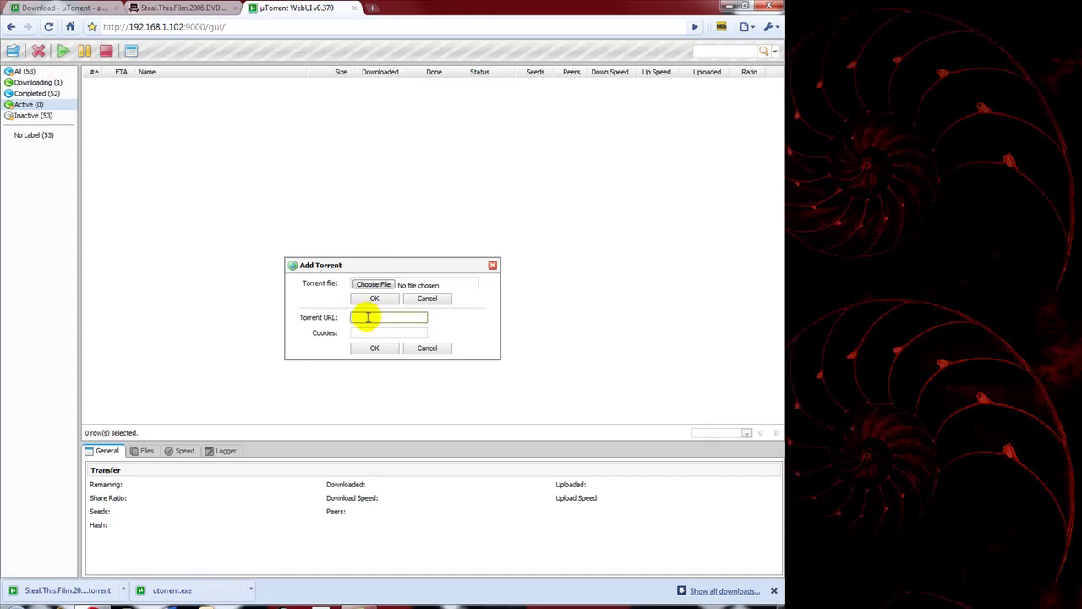
{"action": "right_click", "coordinate": [368, 316]}
{"action": "left_click", "coordinate": [411, 381]}
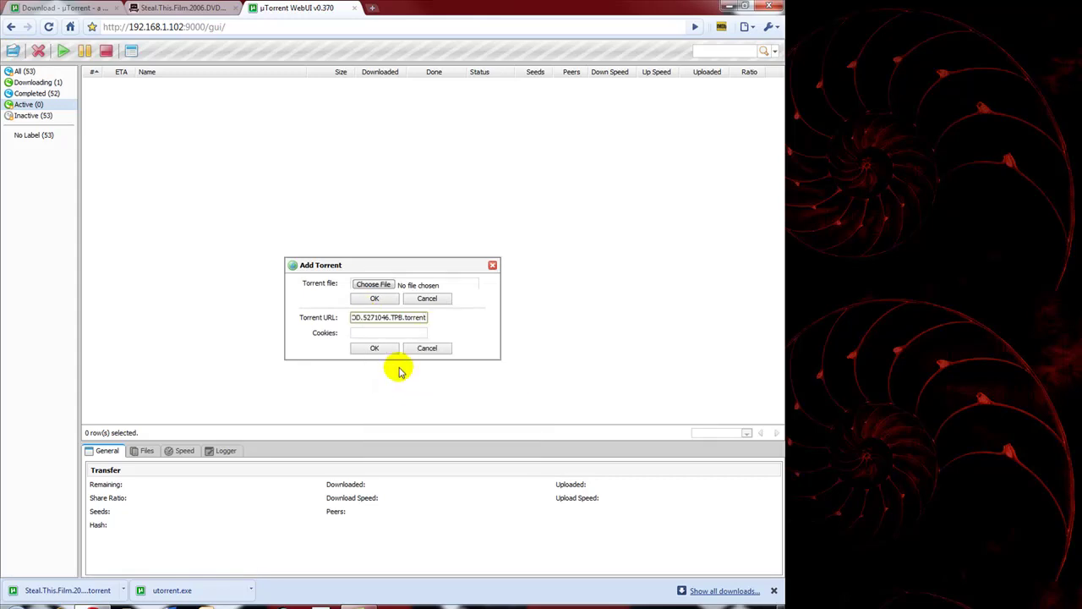
{"action": "left_click", "coordinate": [373, 347]}
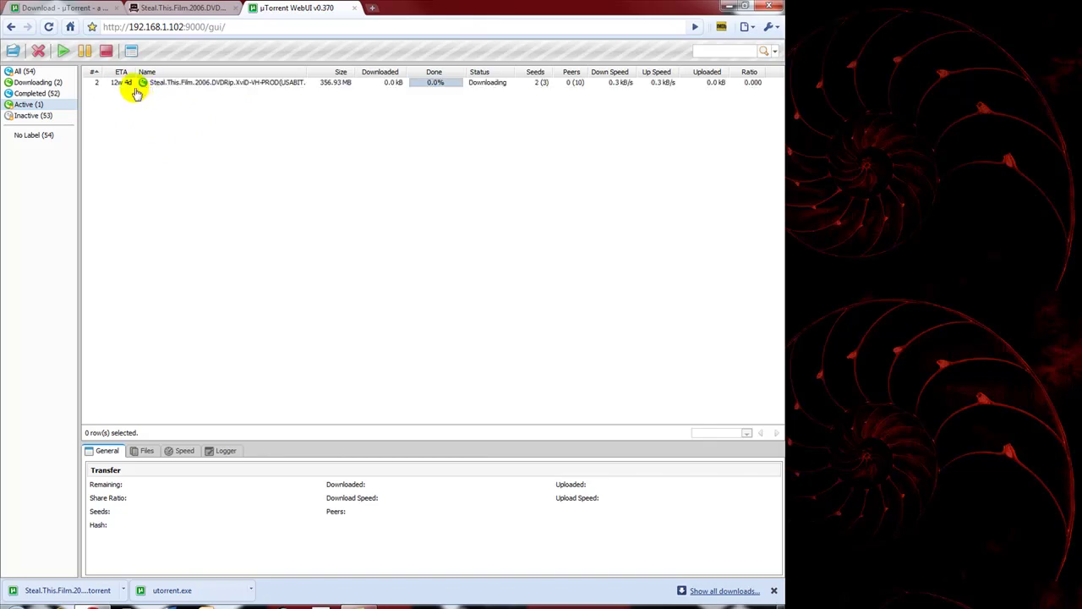
Filter the list to Downloading torrents and view Steal.This.Film's General transfer details.
{"action": "left_click", "coordinate": [270, 85]}
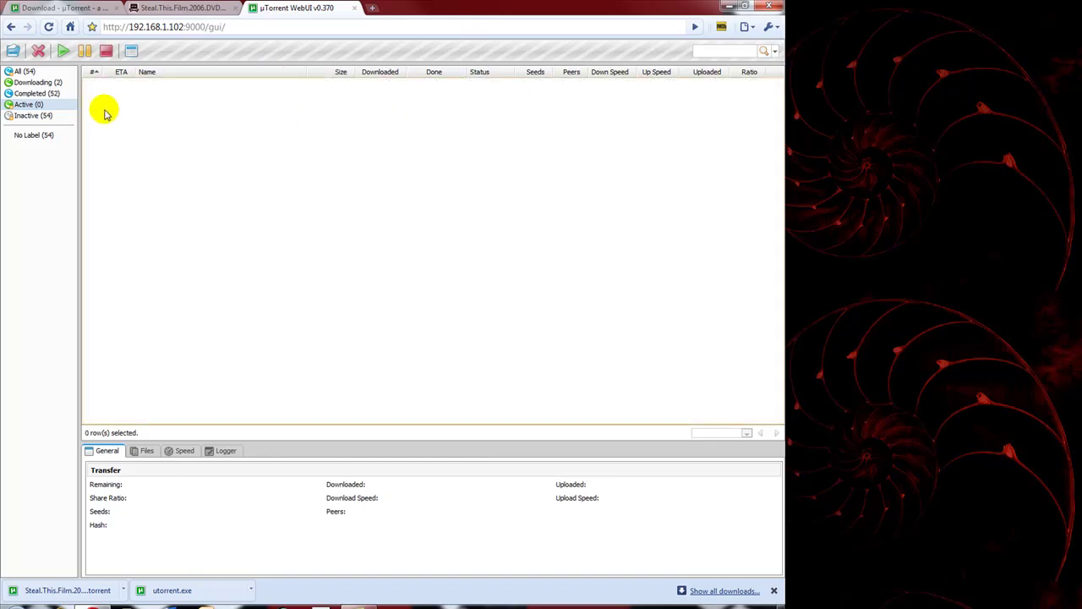
{"action": "left_click", "coordinate": [41, 87]}
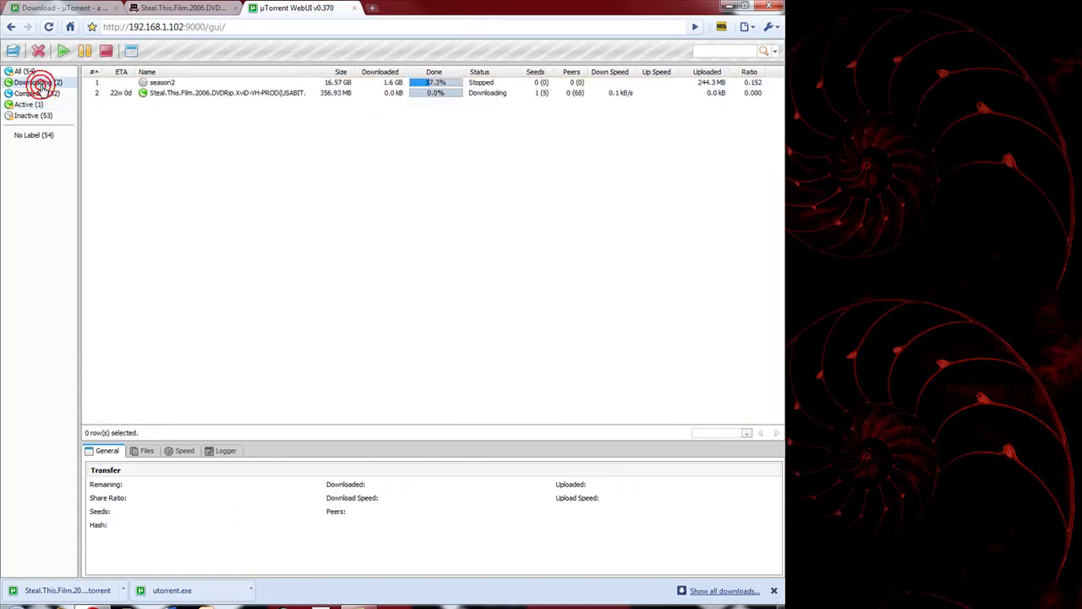
{"action": "left_click", "coordinate": [180, 95]}
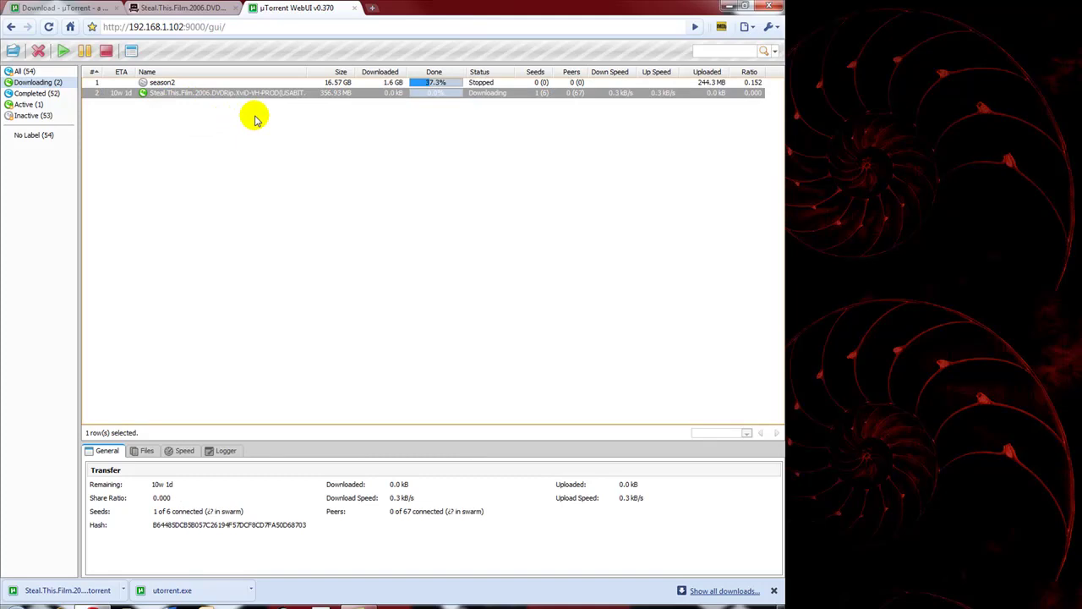
{"action": "left_click", "coordinate": [467, 115]}
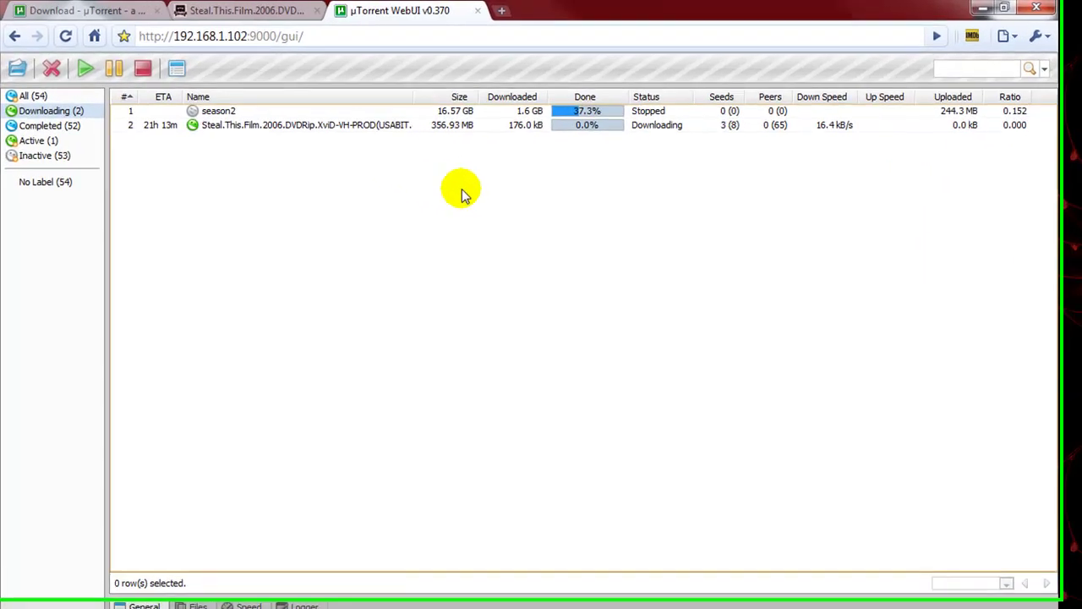
Close the WebUI, then download the Steal.This.Film torrent file and open it in µTorrent.
{"action": "left_click", "coordinate": [488, 12]}
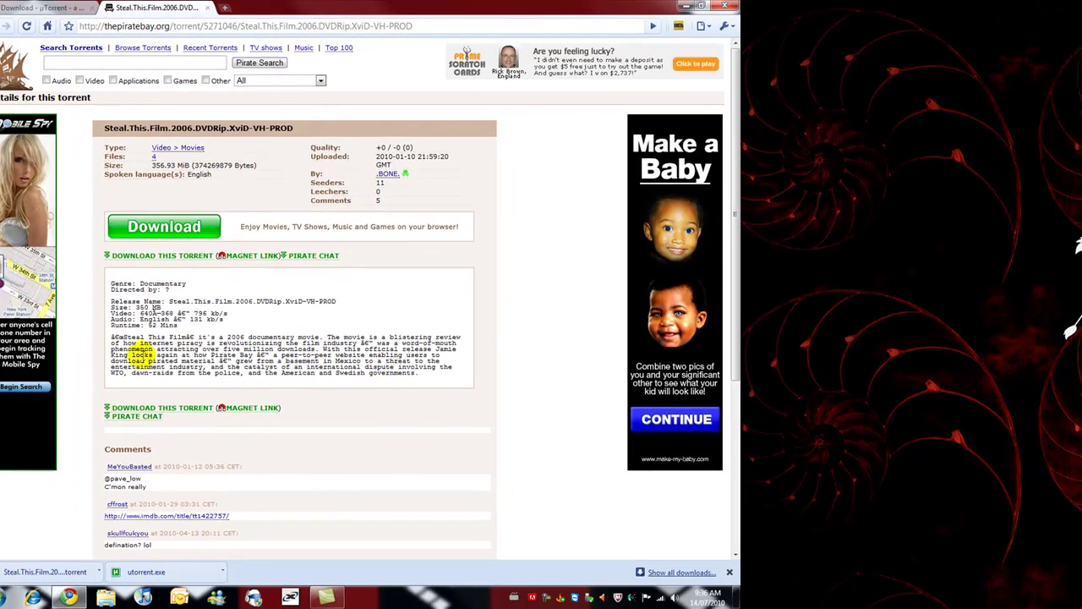
{"action": "left_click", "coordinate": [181, 254]}
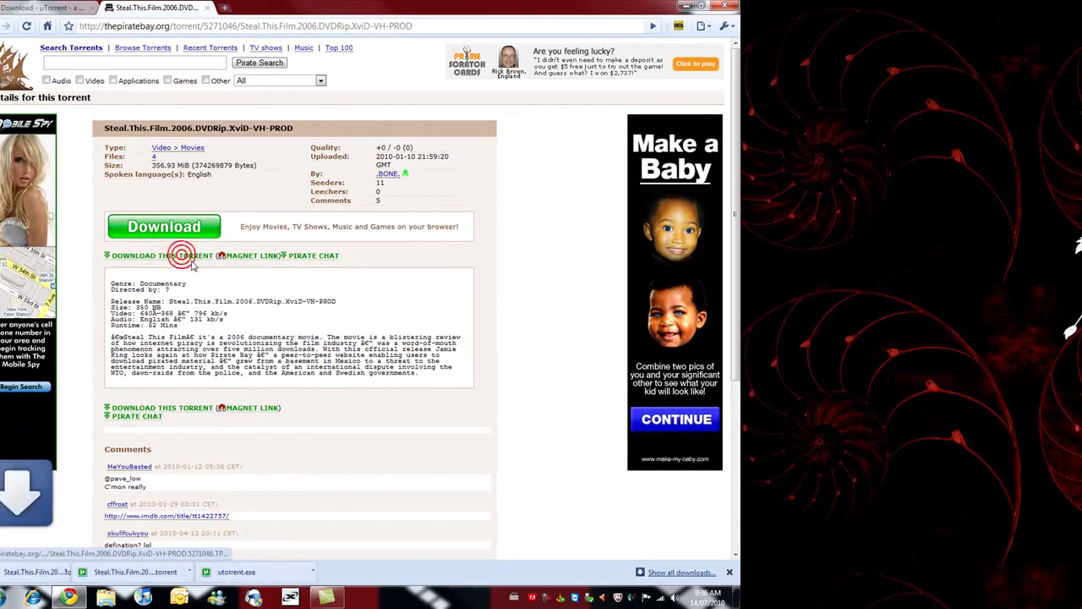
{"action": "left_click", "coordinate": [71, 571]}
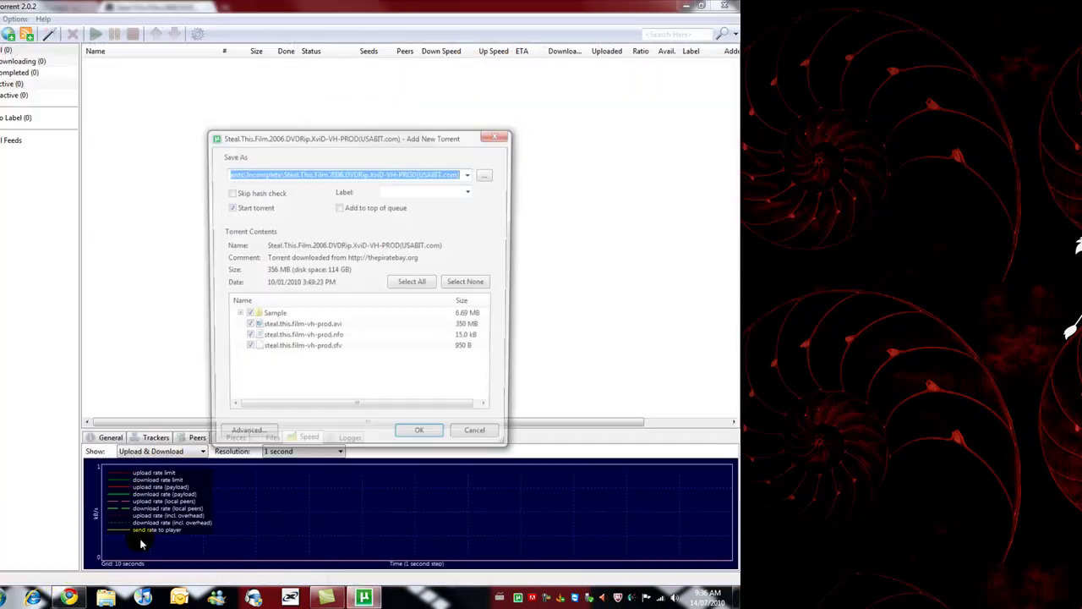
Read the full Save As path, D:\Torrents\Incomplete, in the Add New Torrent dialog.
{"action": "left_click", "coordinate": [280, 173]}
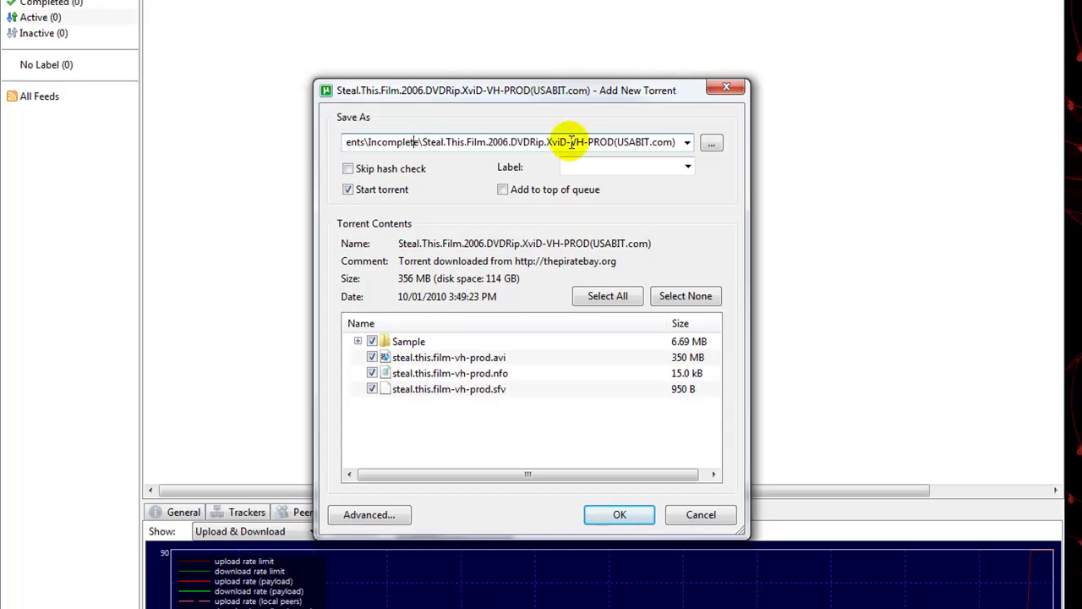
{"action": "key", "text": "Left"}
{"action": "key", "text": "Left"}
{"action": "key", "text": "Left"}
{"action": "key", "text": "Left"}
{"action": "key", "text": "Left"}
{"action": "key", "text": "Left"}
{"action": "key", "text": "Left"}
{"action": "key", "text": "Left"}
{"action": "key", "text": "Left"}
{"action": "key", "text": "Left"}
{"action": "key", "text": "Left"}
{"action": "key", "text": "Left"}
{"action": "key", "text": "Left"}
{"action": "key", "text": "Left"}
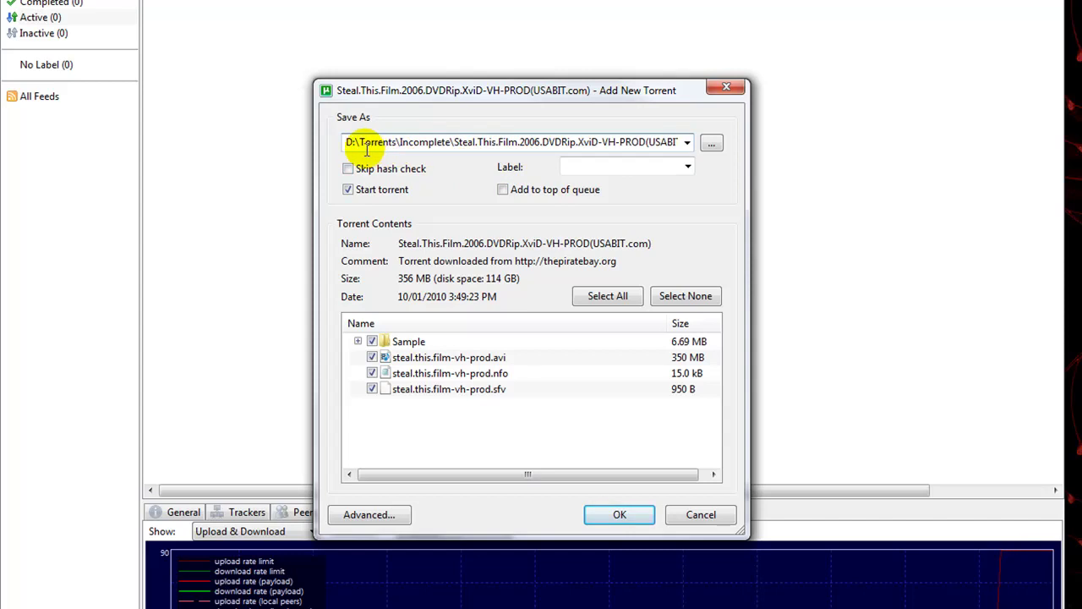
{"action": "key", "text": "Home"}
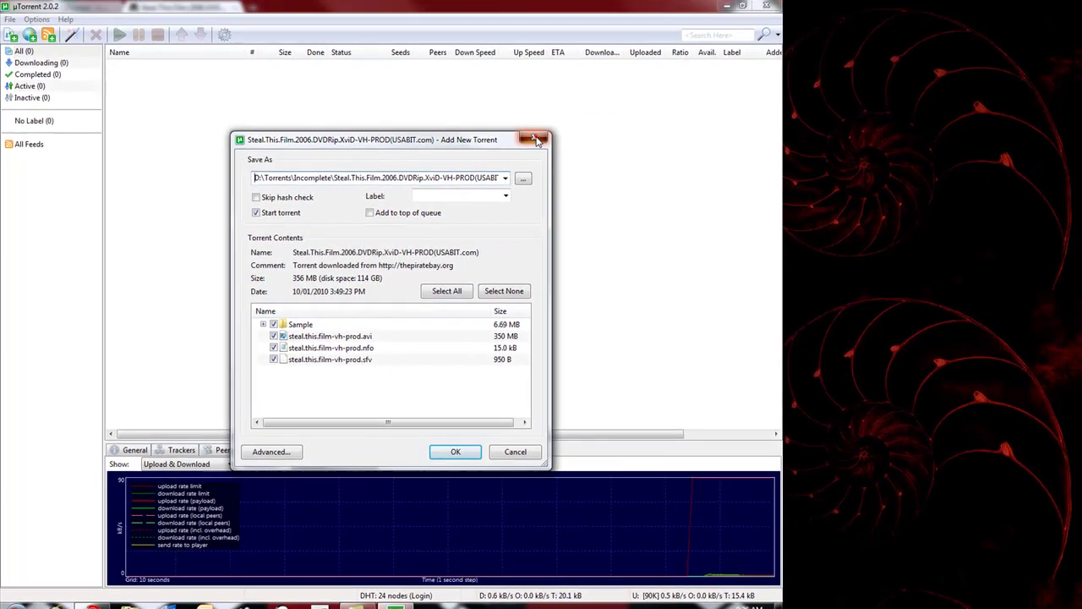
Dismiss the new torrent without adding it and go to Preferences' Directories page.
{"action": "left_click", "coordinate": [726, 86]}
{"action": "left_click", "coordinate": [36, 18]}
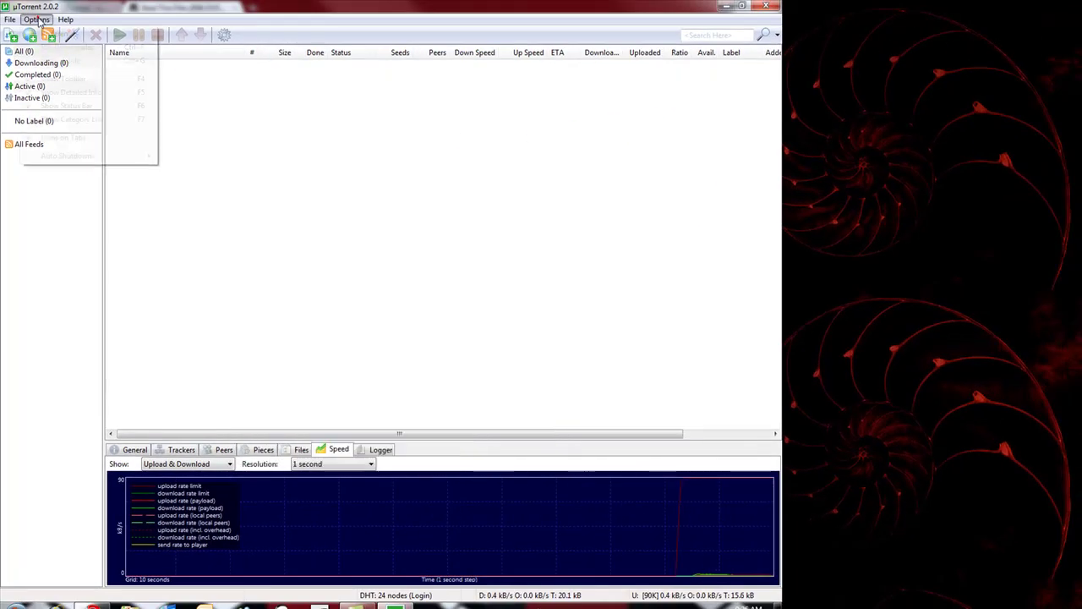
{"action": "left_click", "coordinate": [48, 32]}
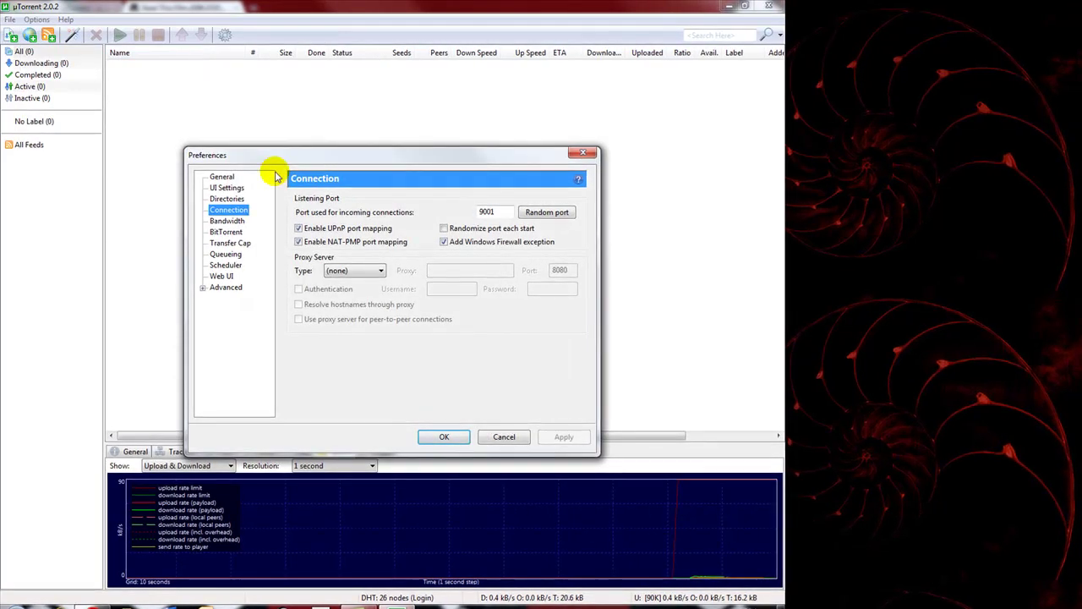
{"action": "left_click", "coordinate": [237, 198]}
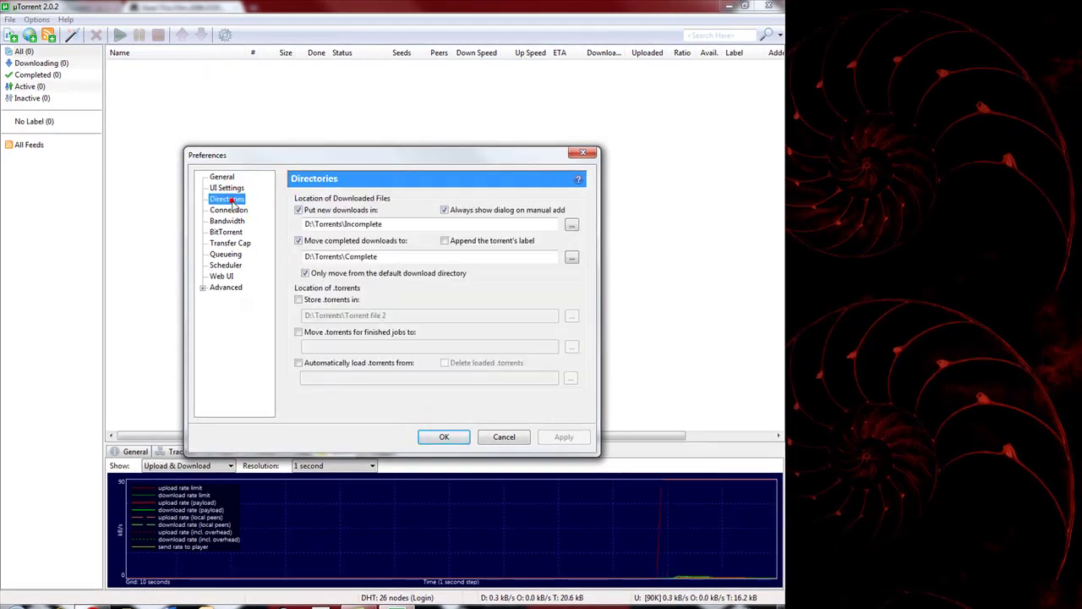
Inspect the incomplete and completed download paths, toggle Store .torrents on and off, then cancel.
{"action": "double_click", "coordinate": [406, 224]}
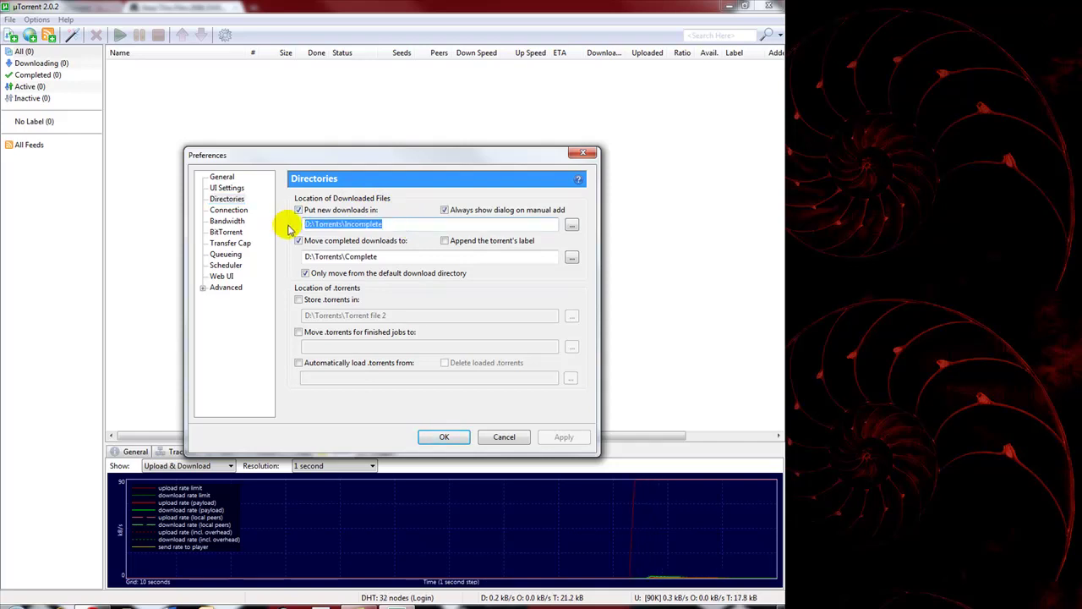
{"action": "left_click", "coordinate": [386, 225]}
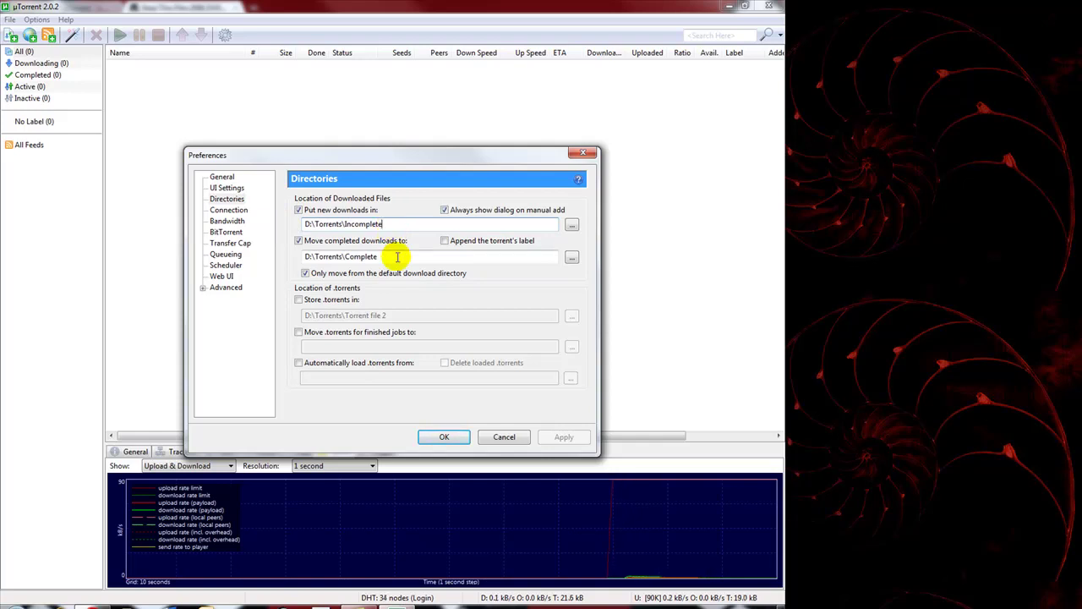
{"action": "double_click", "coordinate": [364, 256]}
{"action": "left_click", "coordinate": [405, 255]}
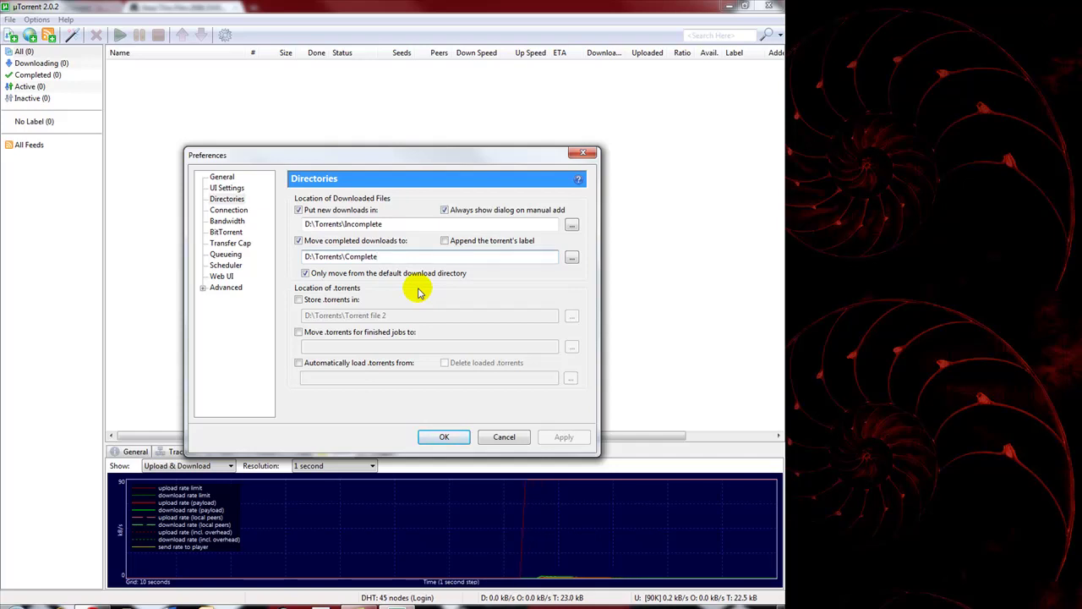
{"action": "left_click", "coordinate": [299, 300]}
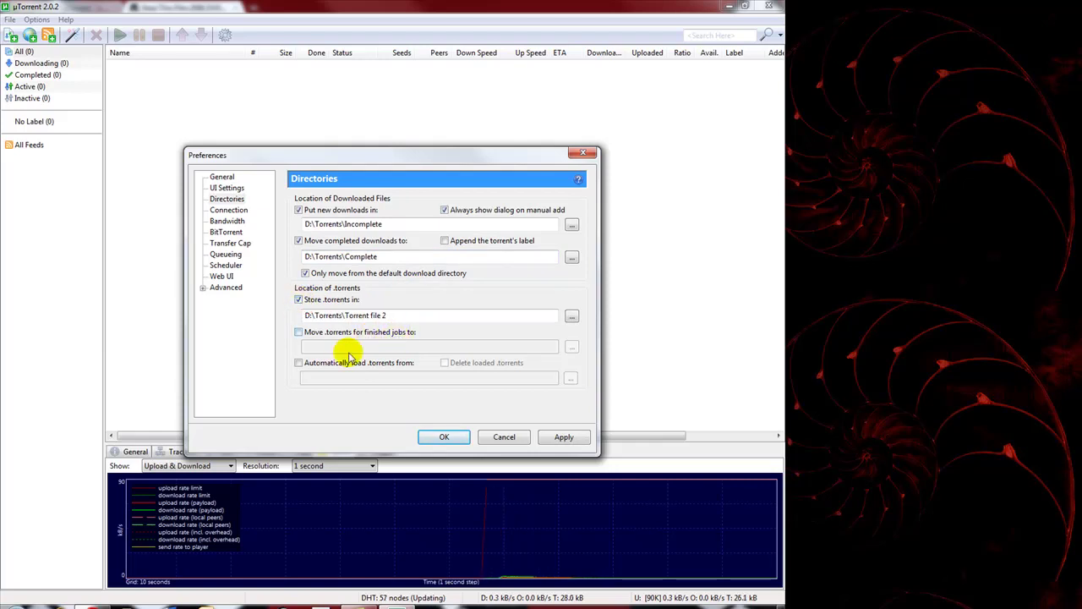
{"action": "left_click", "coordinate": [298, 301]}
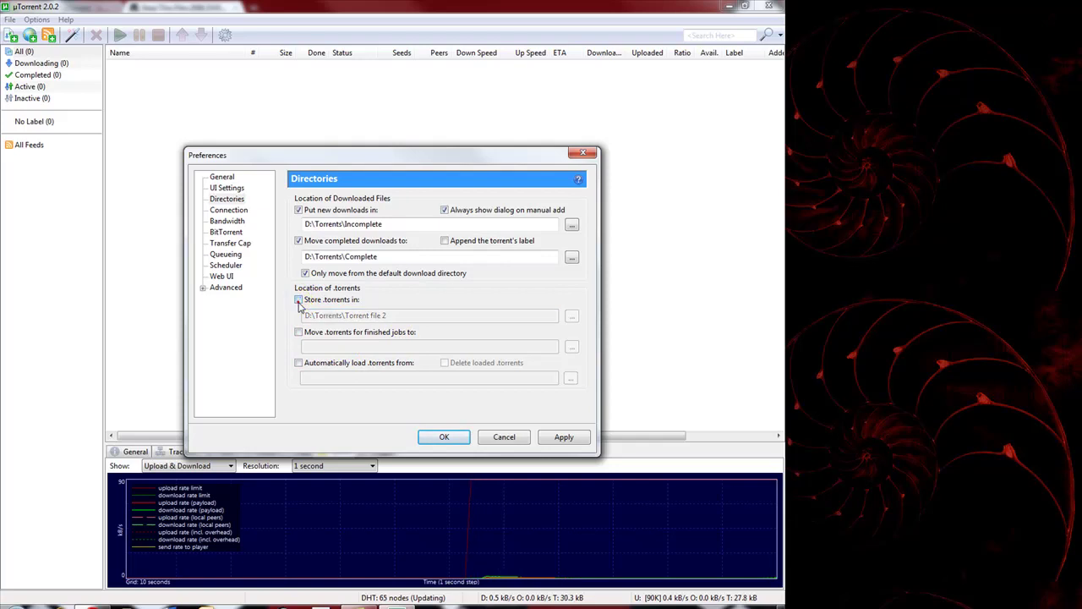
{"action": "left_click", "coordinate": [503, 436]}
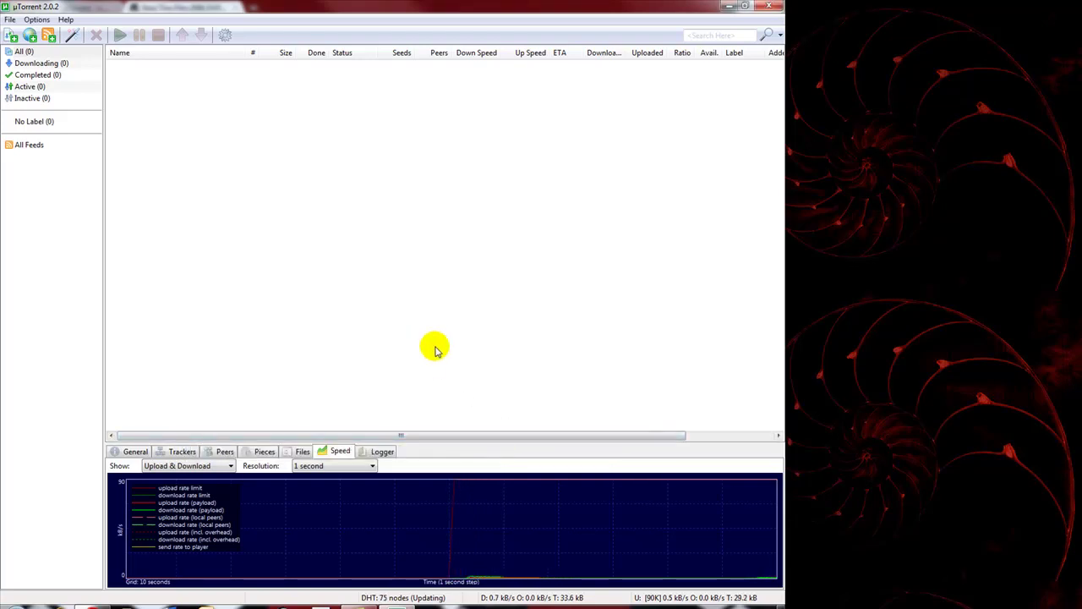